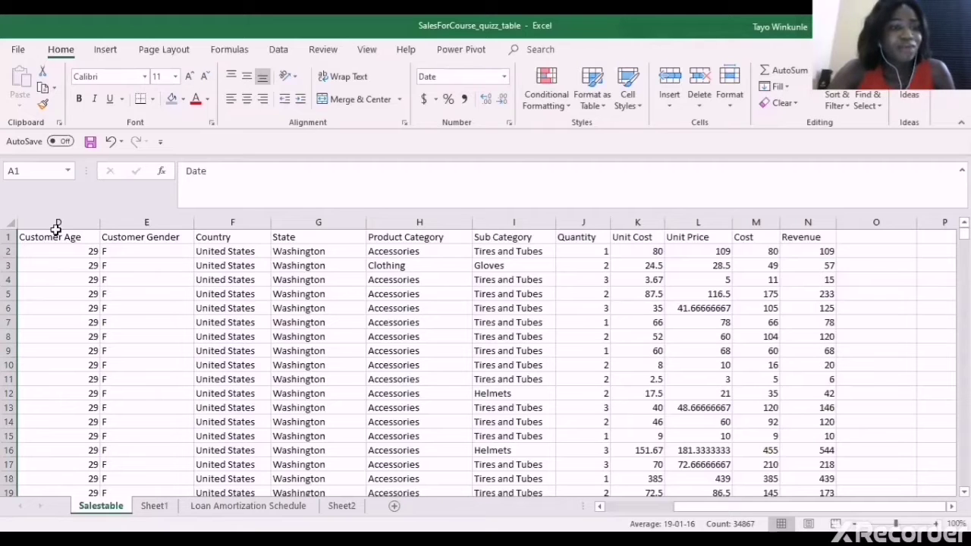
{"action": "left_click", "coordinate": [57, 223]}
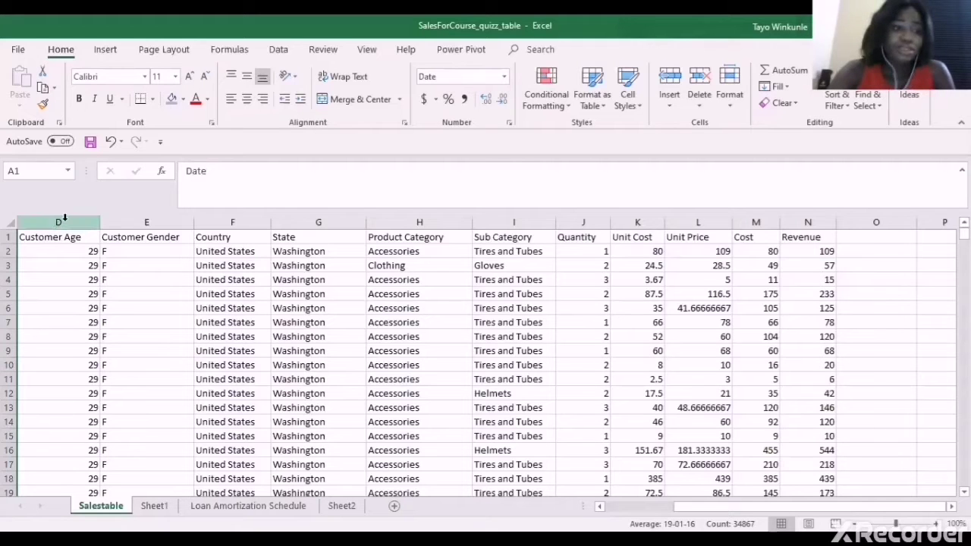
{"action": "left_click", "coordinate": [64, 218]}
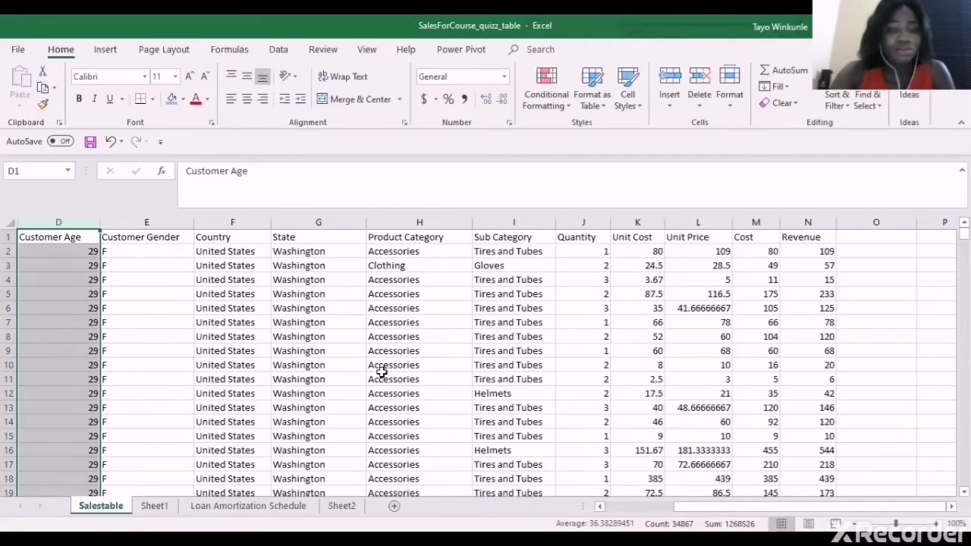
{"action": "scroll", "coordinate": [381, 372], "scroll_direction": "left", "scroll_amount": 3}
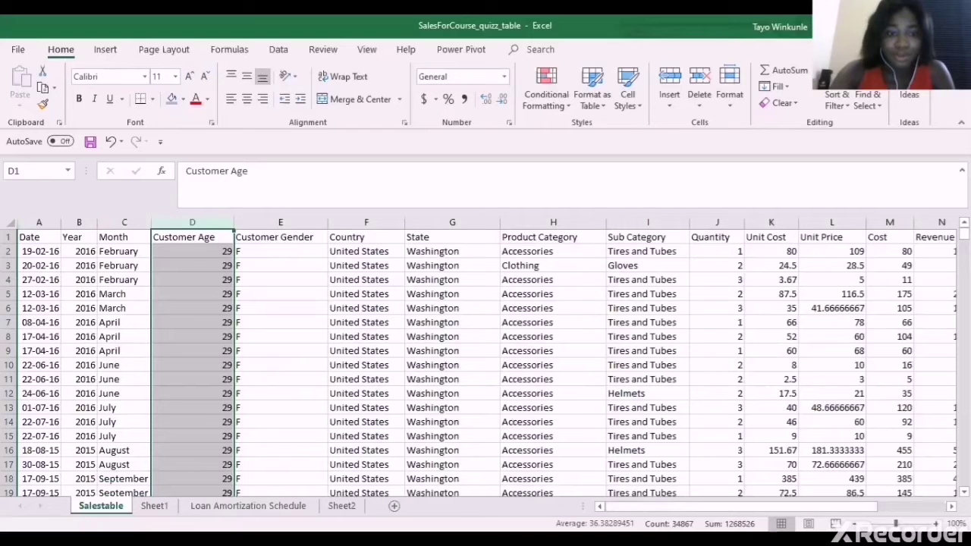
{"action": "scroll", "coordinate": [422, 383], "scroll_direction": "right", "scroll_amount": 1}
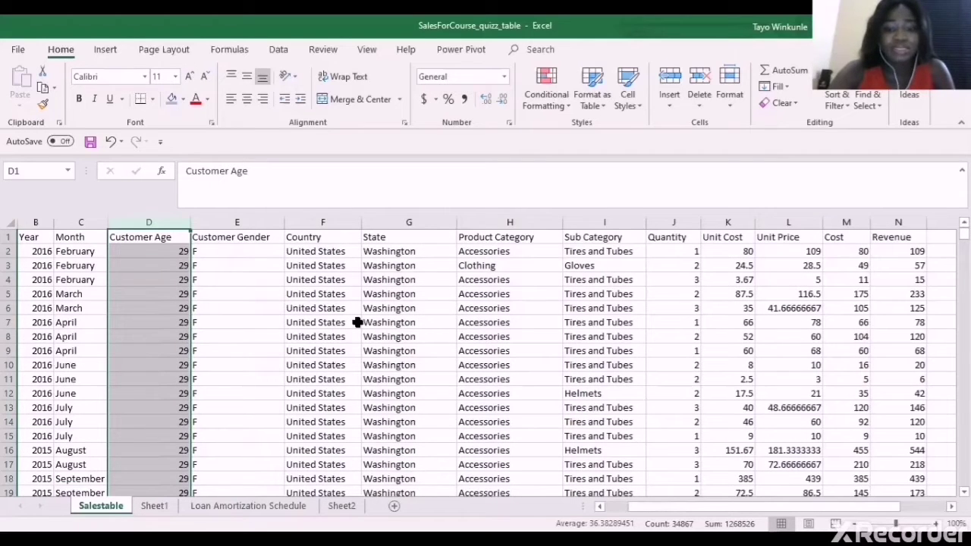
{"action": "left_click", "coordinate": [620, 514]}
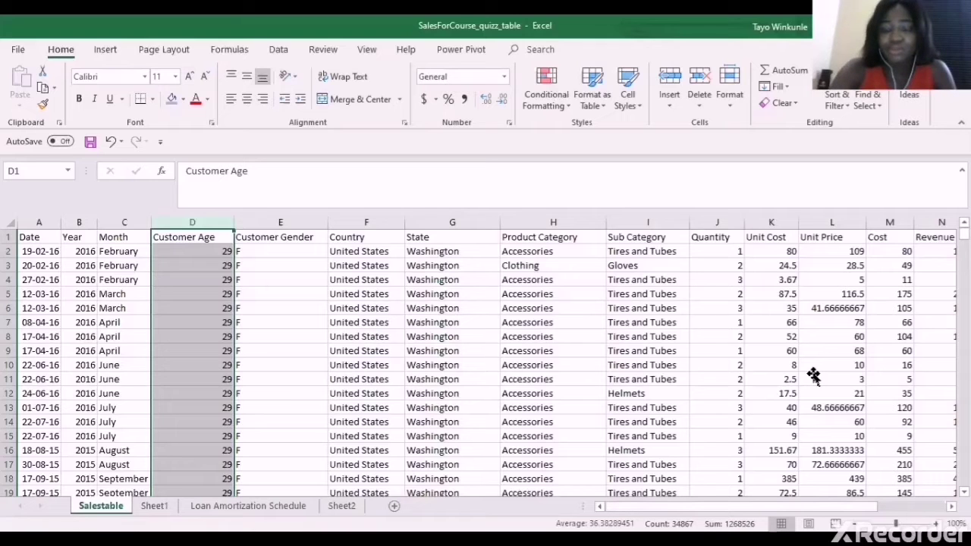
{"action": "left_click", "coordinate": [813, 376]}
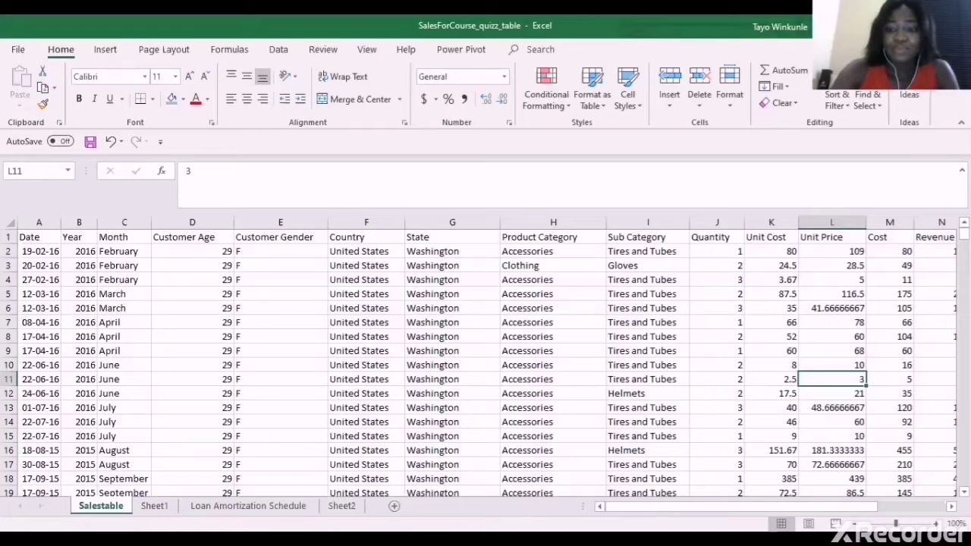
{"action": "scroll", "coordinate": [635, 481], "scroll_direction": "right", "scroll_amount": 3}
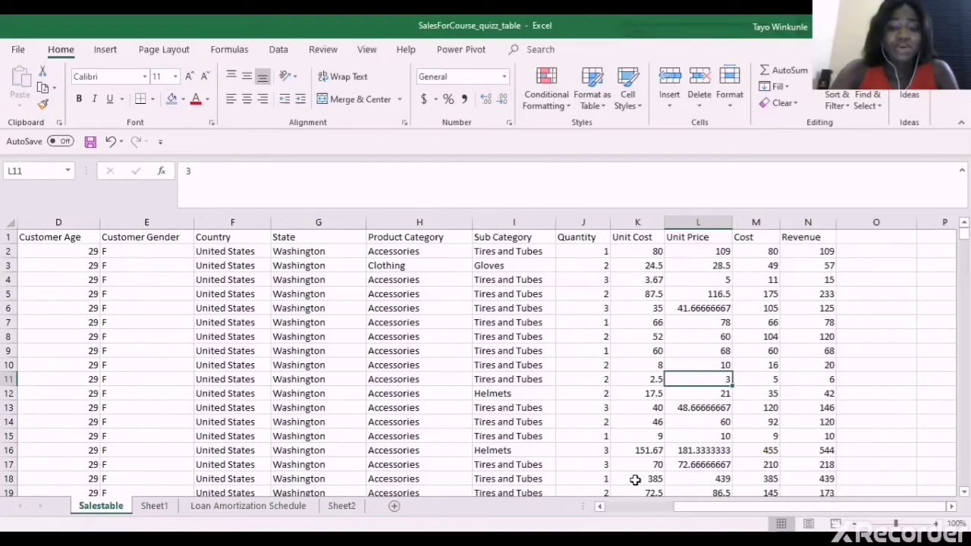
{"action": "scroll", "coordinate": [629, 510], "scroll_direction": "left", "scroll_amount": 3}
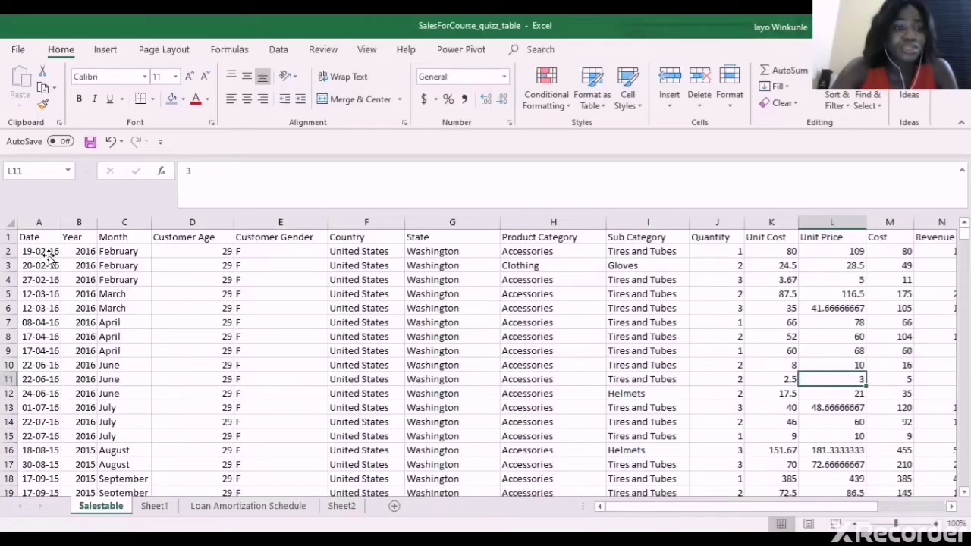
{"action": "left_click", "coordinate": [49, 256]}
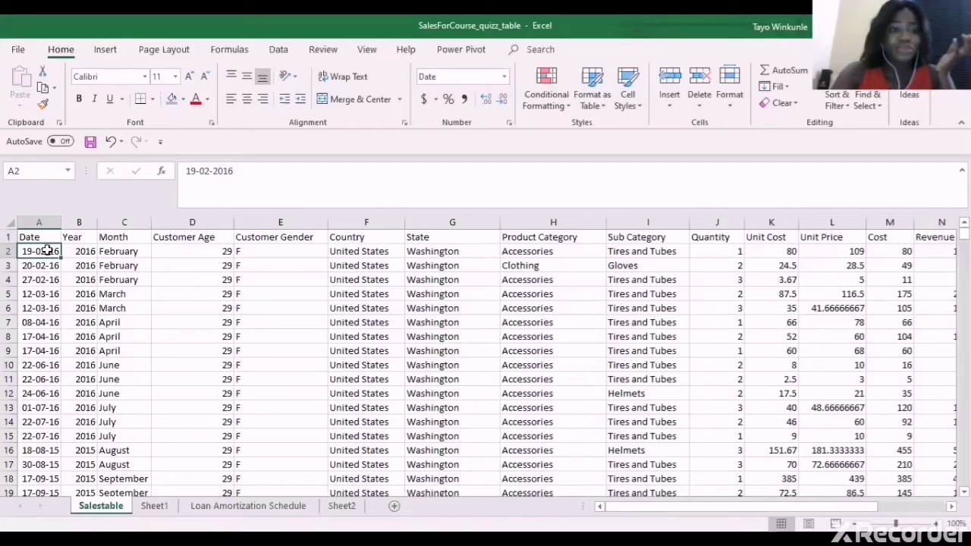
{"action": "left_click", "coordinate": [125, 280]}
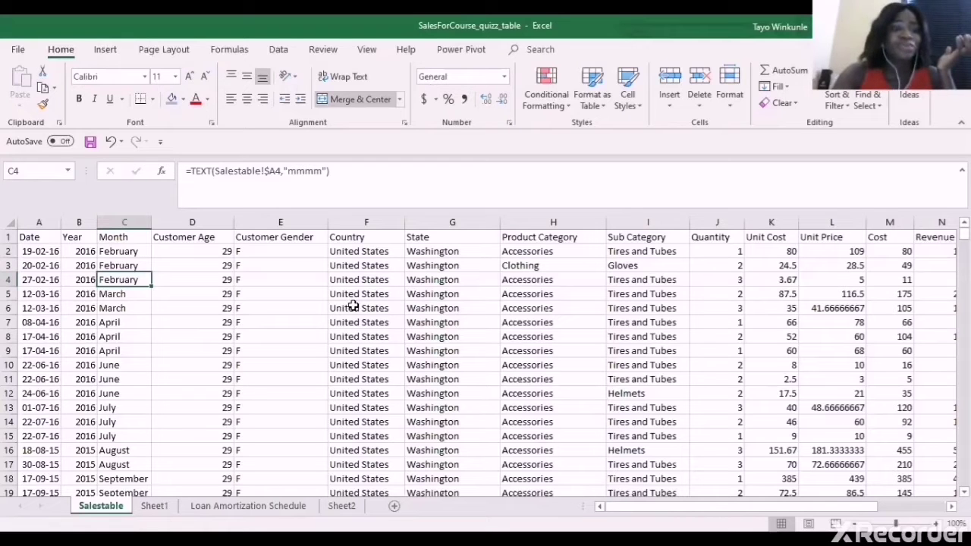
{"action": "left_click", "coordinate": [40, 223]}
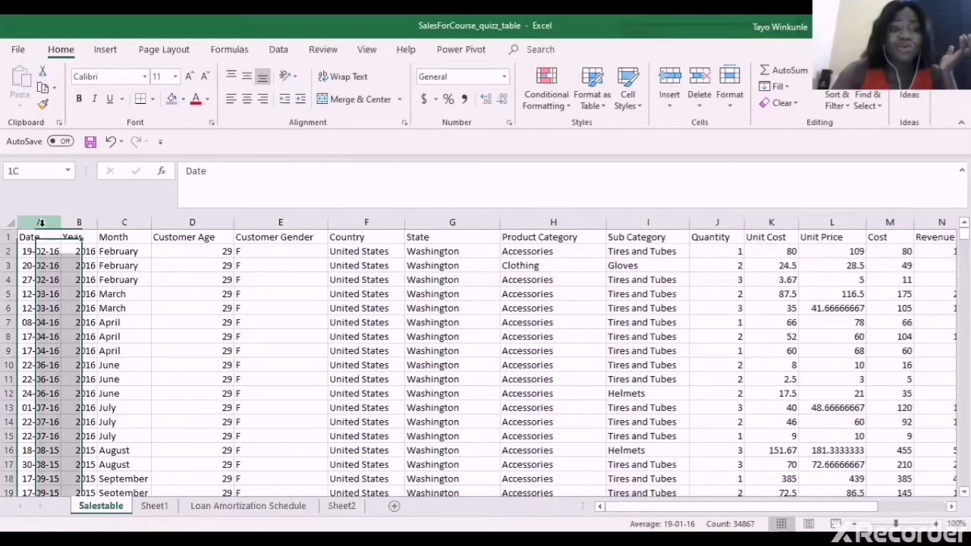
{"action": "left_click", "coordinate": [505, 78]}
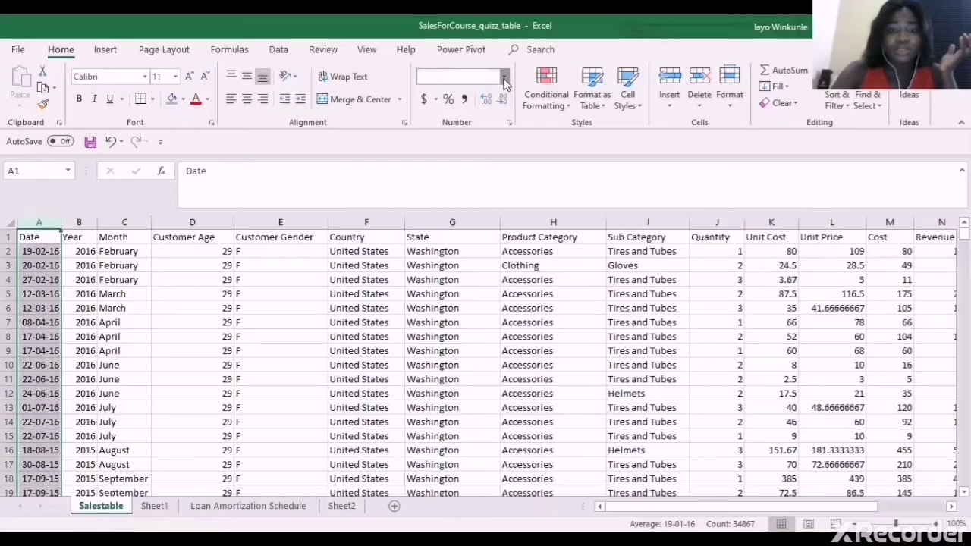
{"action": "left_click", "coordinate": [496, 100]}
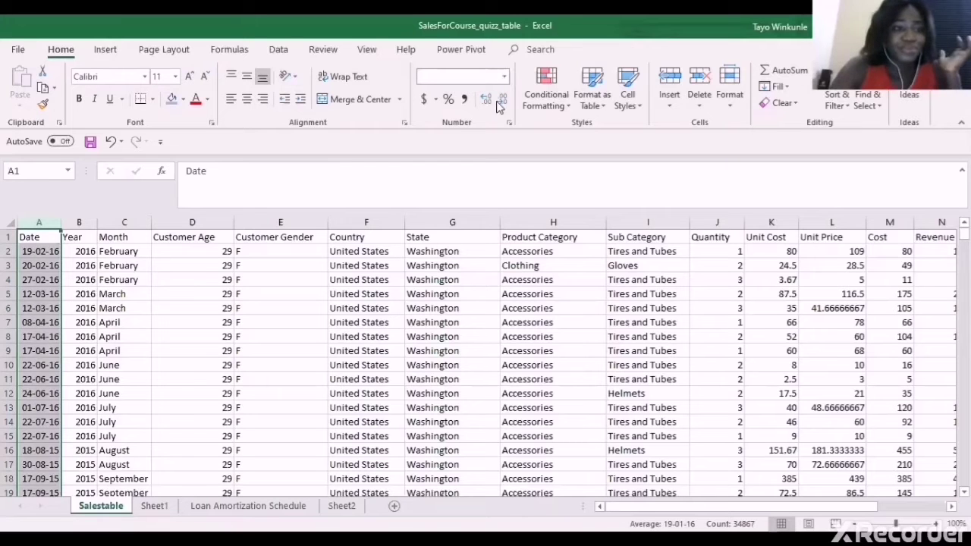
{"action": "left_click", "coordinate": [46, 263]}
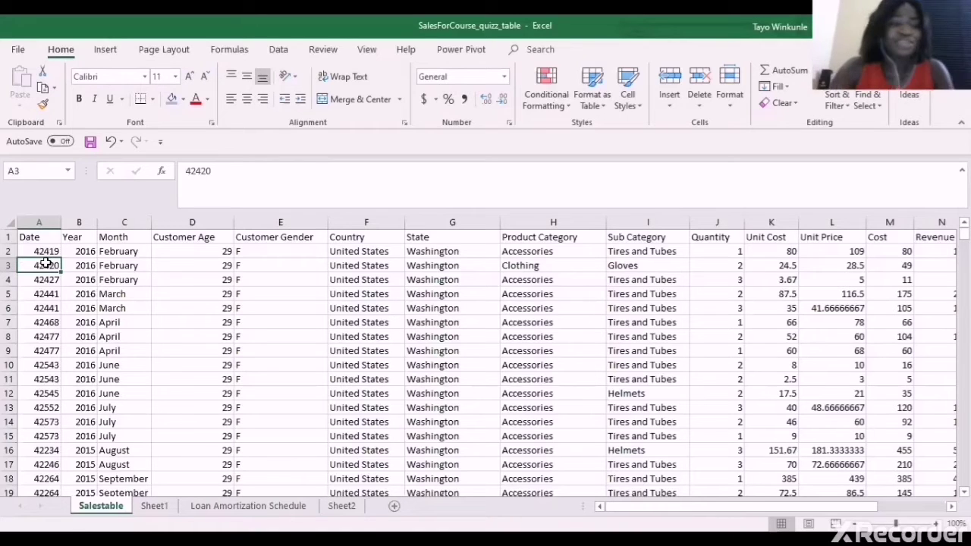
{"action": "left_click", "coordinate": [37, 219]}
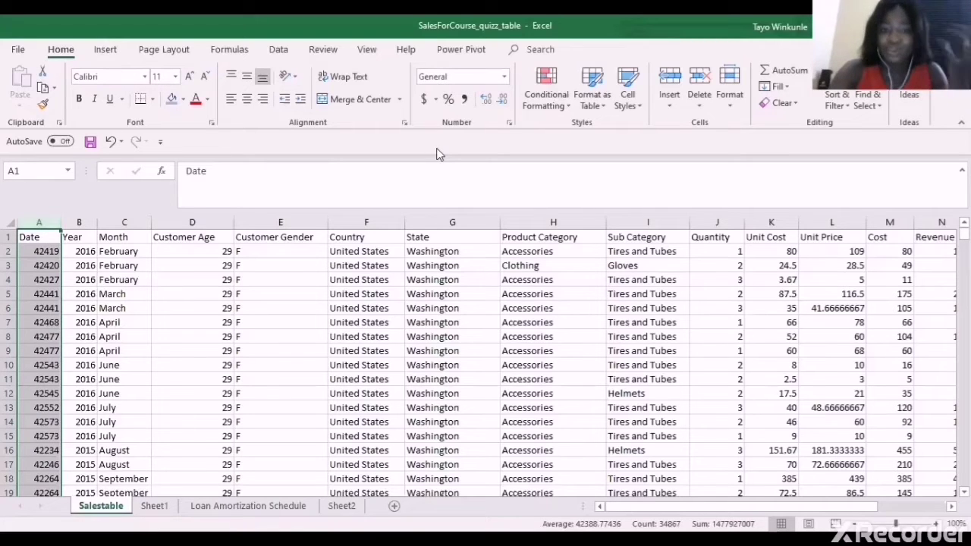
{"action": "left_click", "coordinate": [507, 79]}
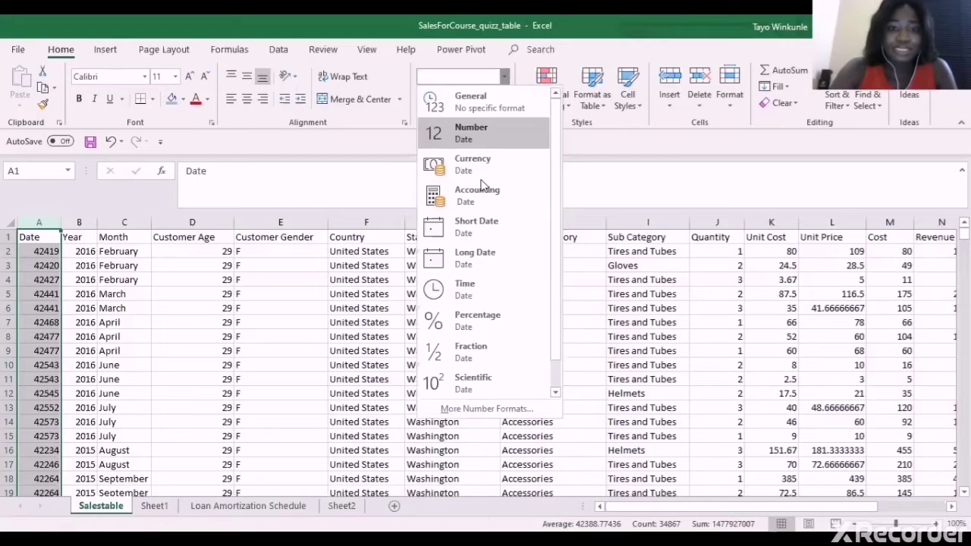
{"action": "left_click", "coordinate": [476, 228]}
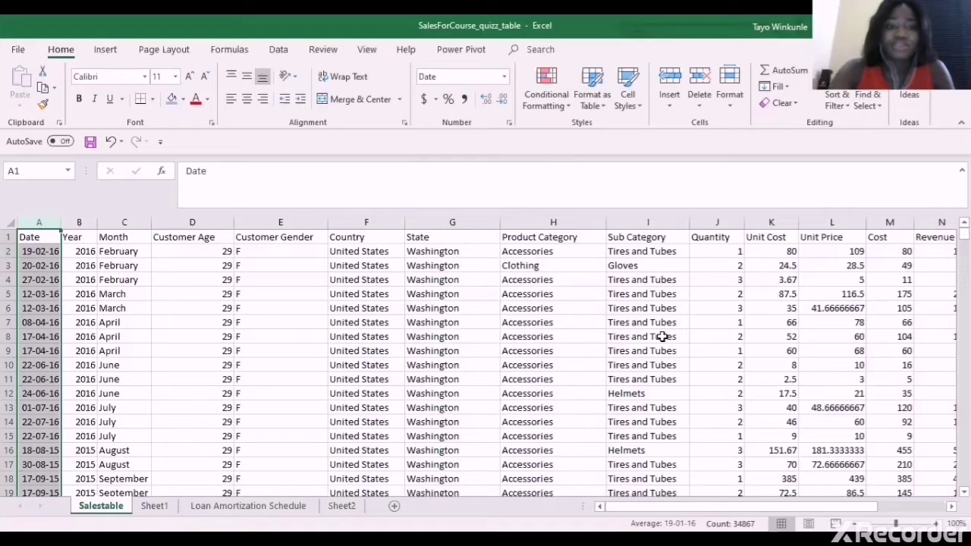
{"action": "left_click", "coordinate": [224, 263]}
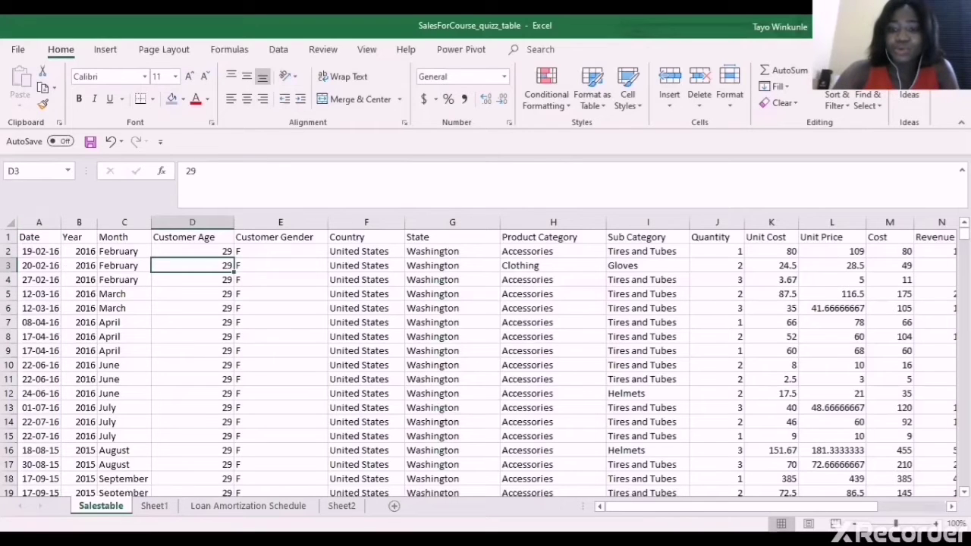
{"action": "left_click", "coordinate": [951, 507]}
{"action": "left_click", "coordinate": [951, 507]}
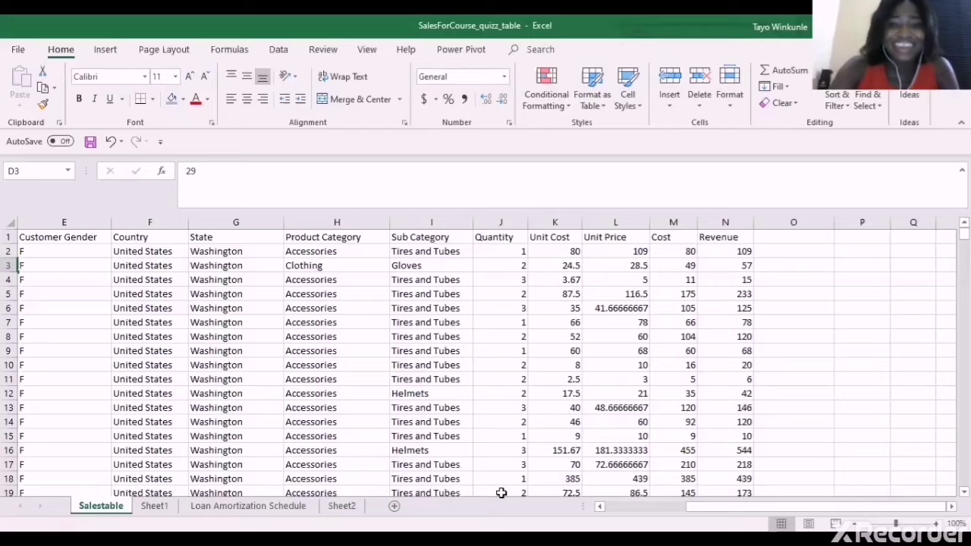
{"action": "left_click", "coordinate": [546, 251]}
{"action": "key", "text": "Left"}
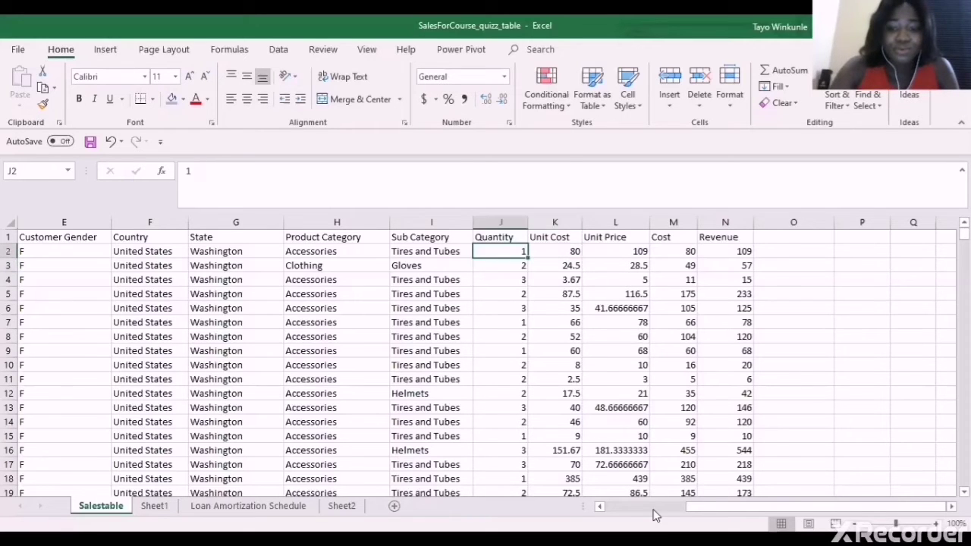
{"action": "scroll", "coordinate": [654, 514], "scroll_direction": "left", "scroll_amount": 2}
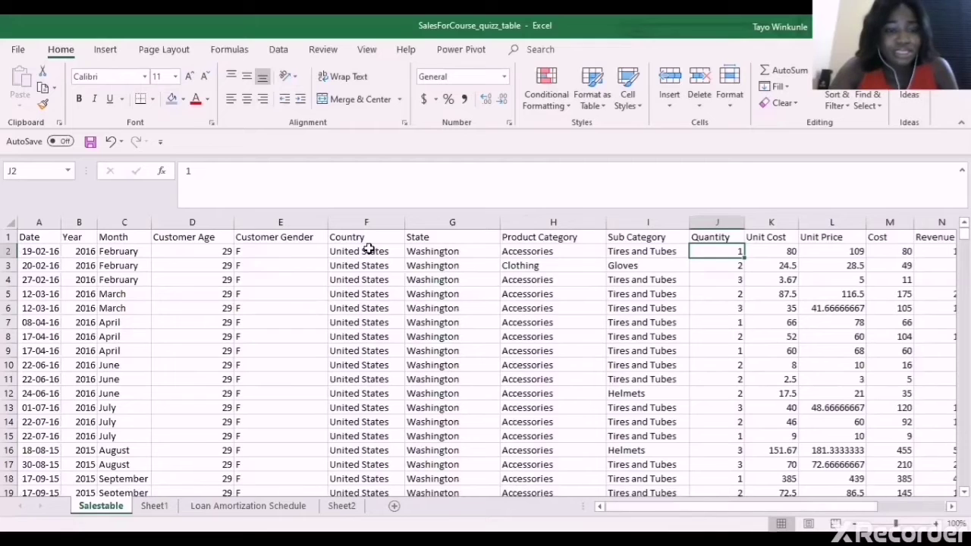
{"action": "left_click", "coordinate": [10, 251]}
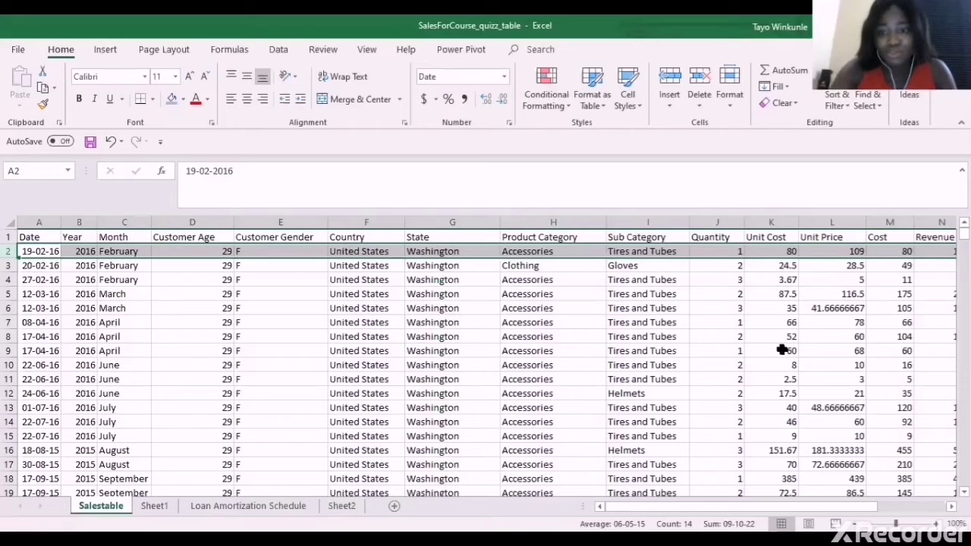
{"action": "left_click", "coordinate": [781, 251]}
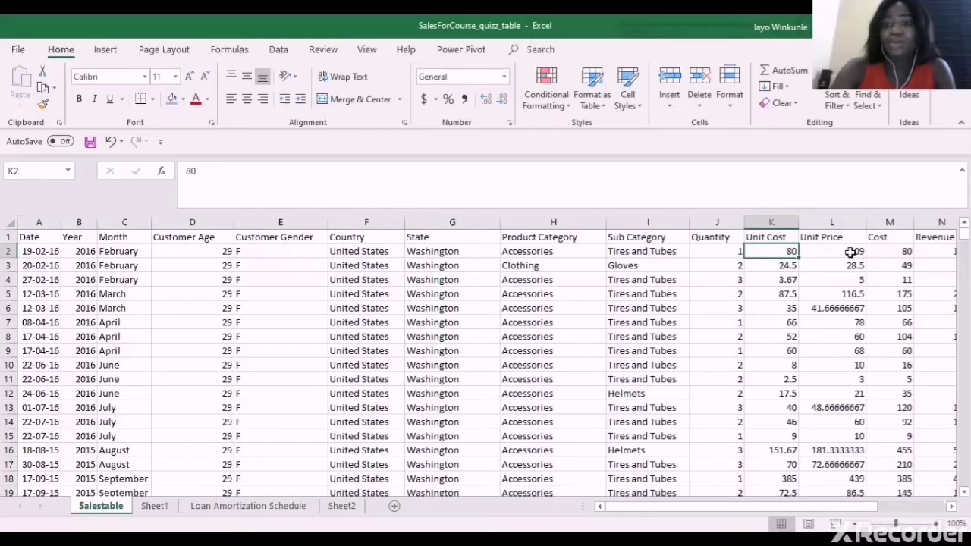
{"action": "key", "text": "Right"}
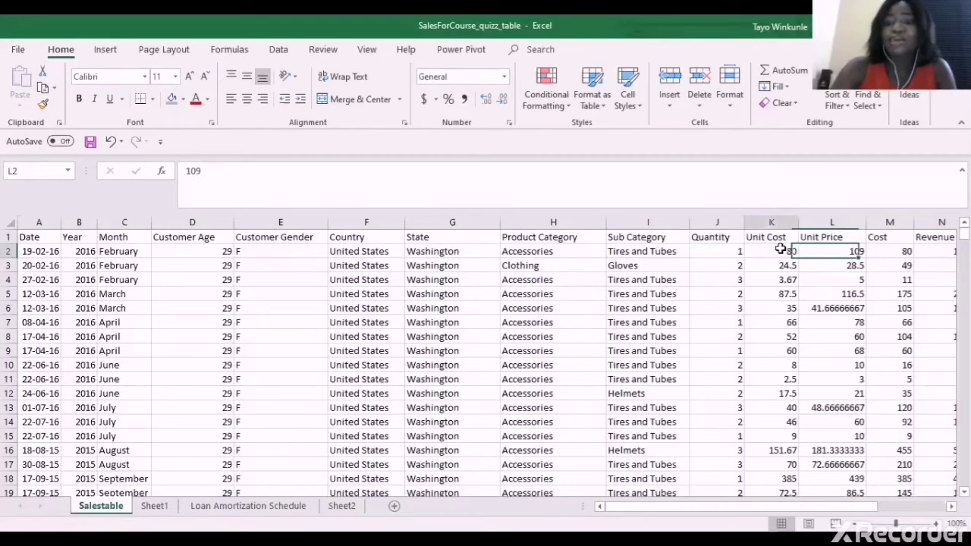
{"action": "left_click", "coordinate": [780, 250]}
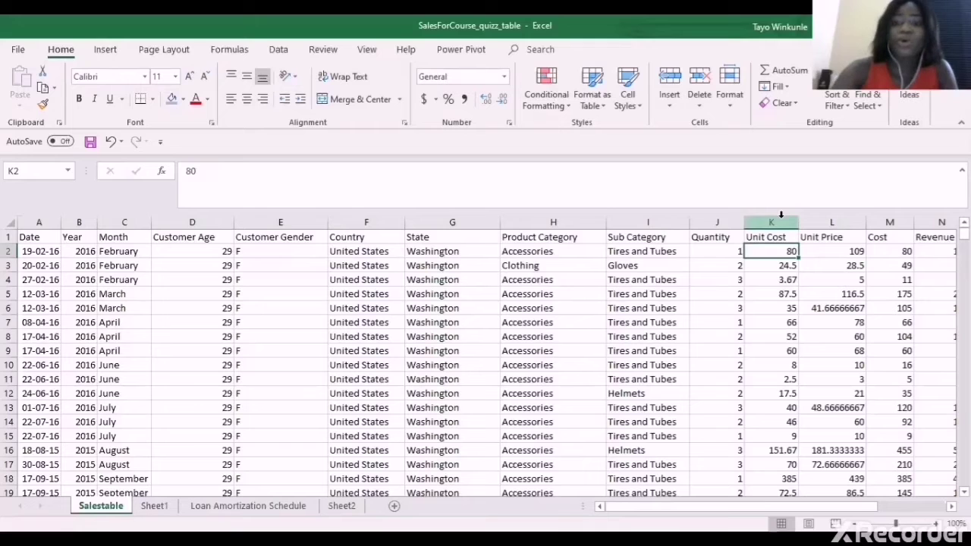
{"action": "left_click", "coordinate": [781, 214]}
{"action": "left_click", "coordinate": [814, 215]}
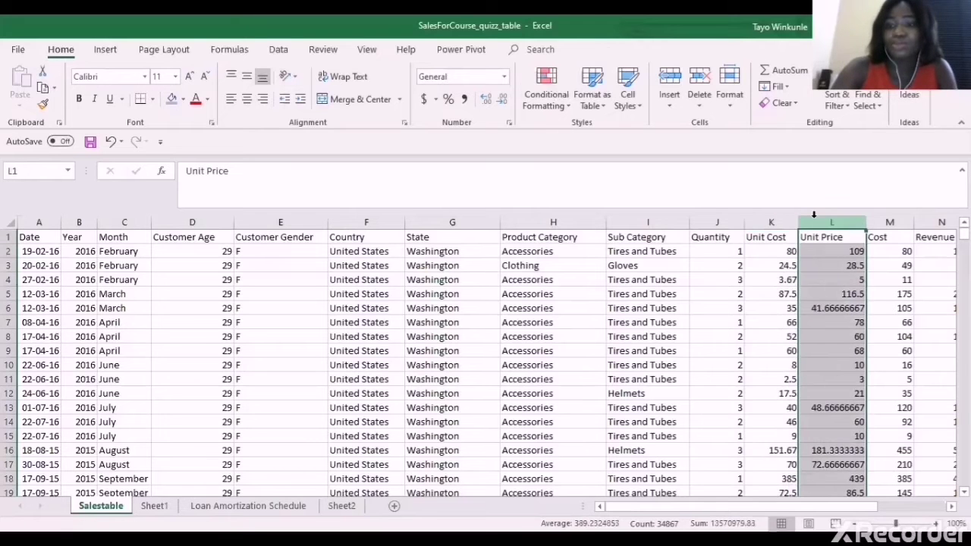
{"action": "left_click", "coordinate": [779, 219]}
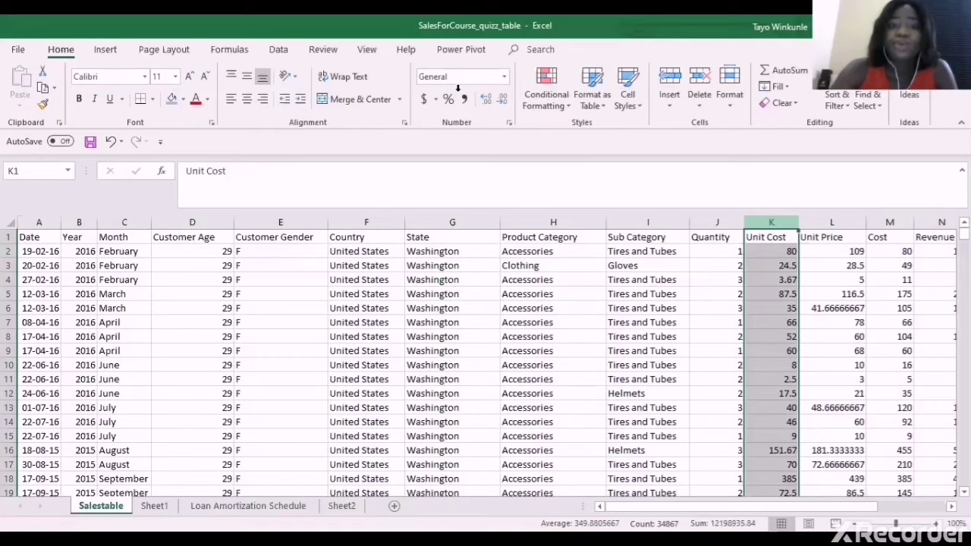
{"action": "left_click", "coordinate": [503, 77]}
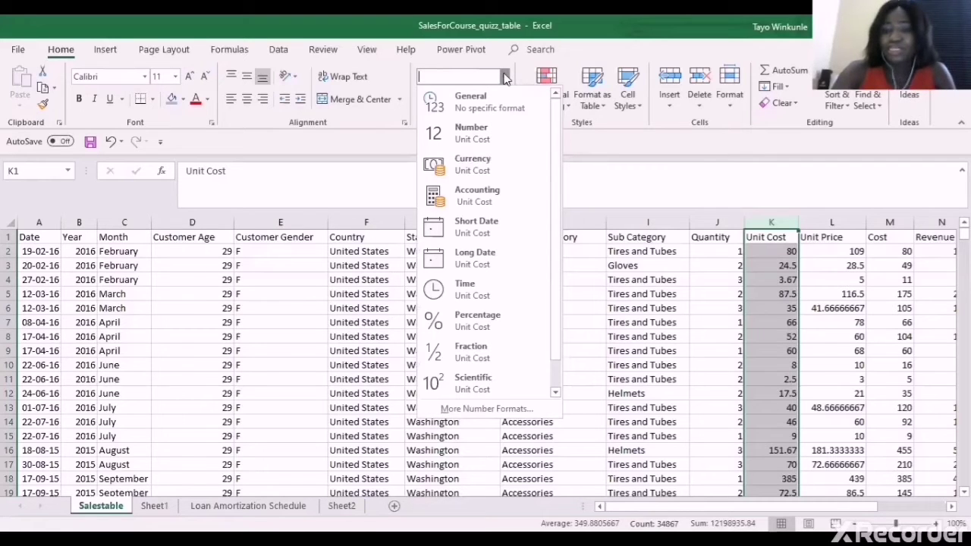
{"action": "left_click", "coordinate": [505, 78]}
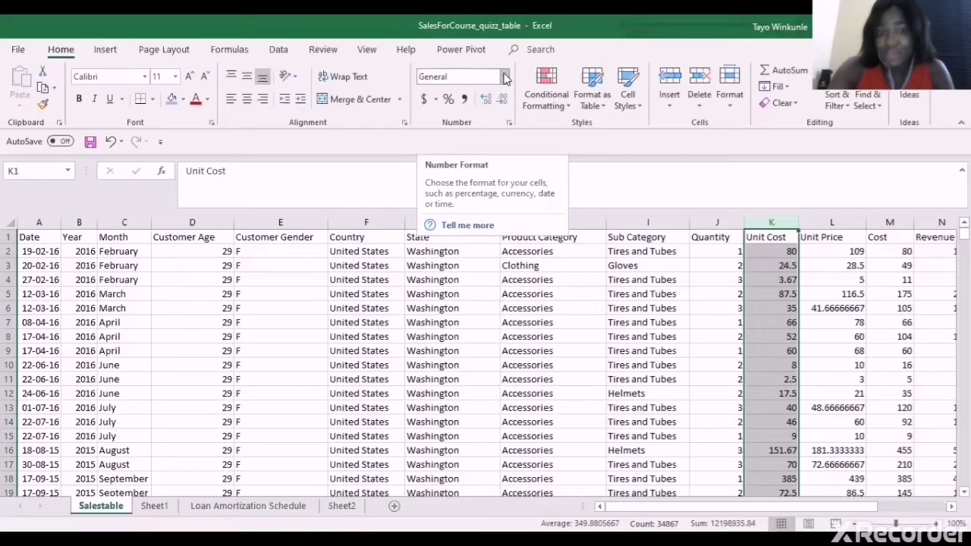
{"action": "left_click", "coordinate": [509, 123]}
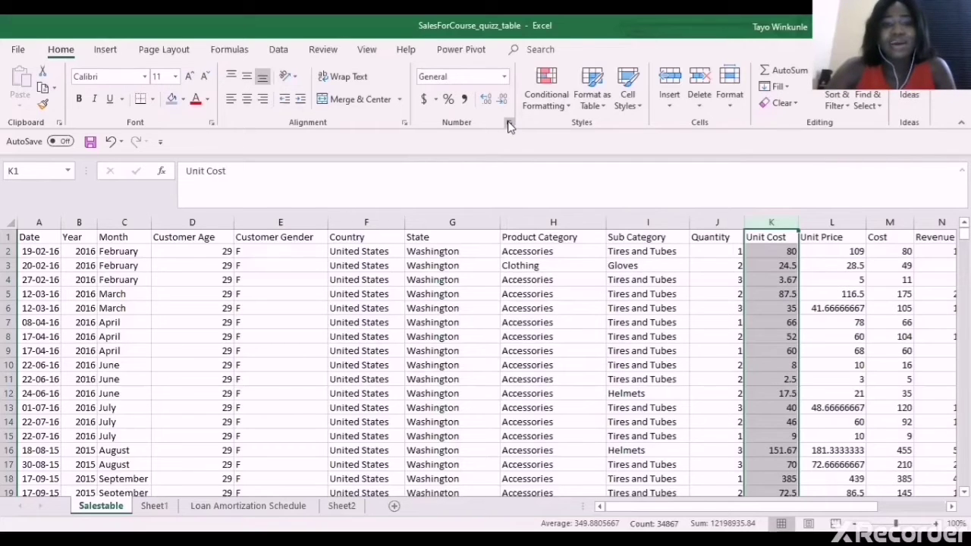
In Format Cells, set Unit Cost to Currency with 2 decimal places and the ₦ Yoruba symbol
{"action": "left_click", "coordinate": [509, 125]}
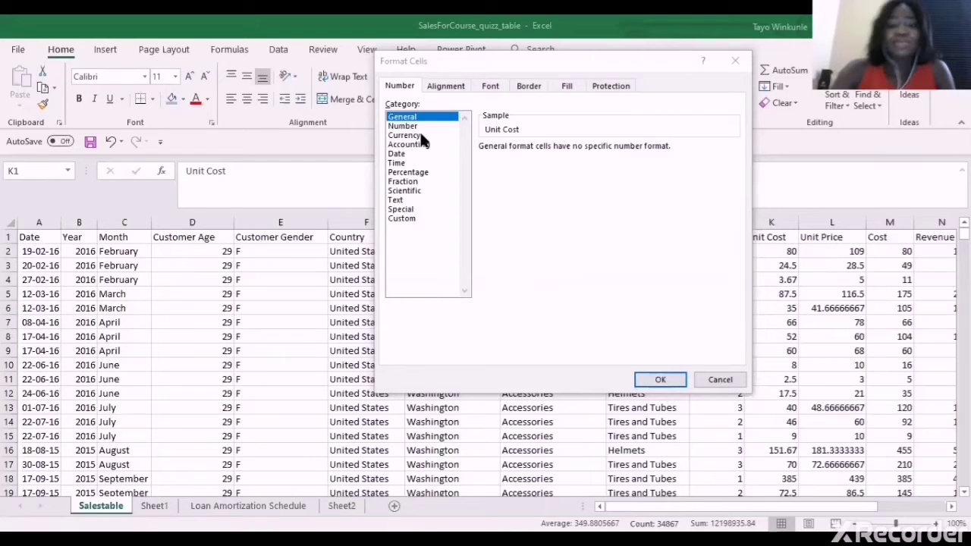
{"action": "left_click", "coordinate": [422, 136]}
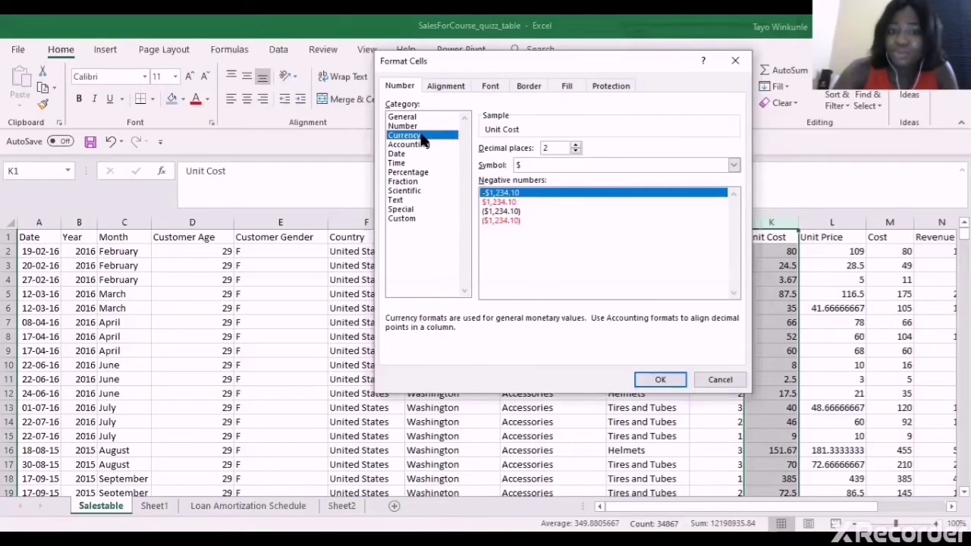
{"action": "left_click", "coordinate": [736, 166]}
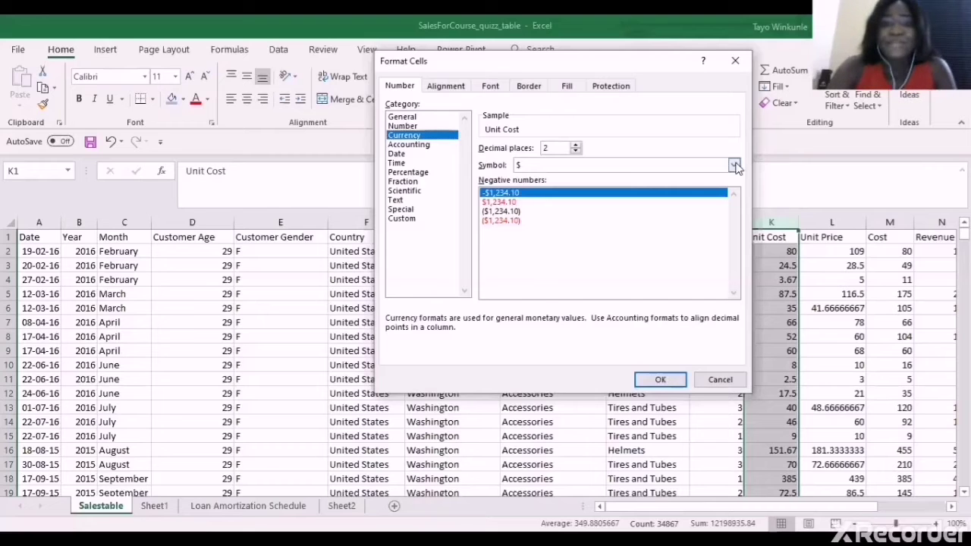
{"action": "left_click", "coordinate": [735, 165]}
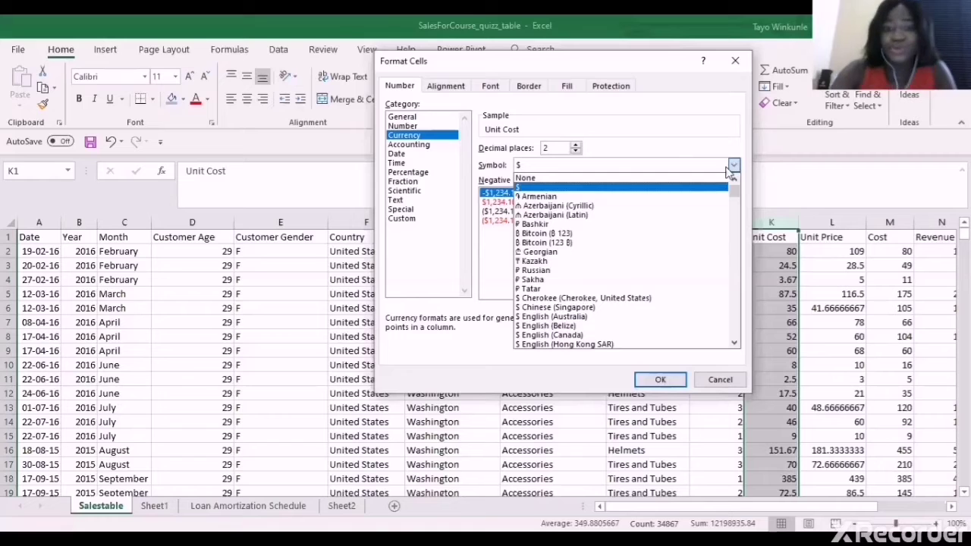
{"action": "left_click", "coordinate": [735, 343]}
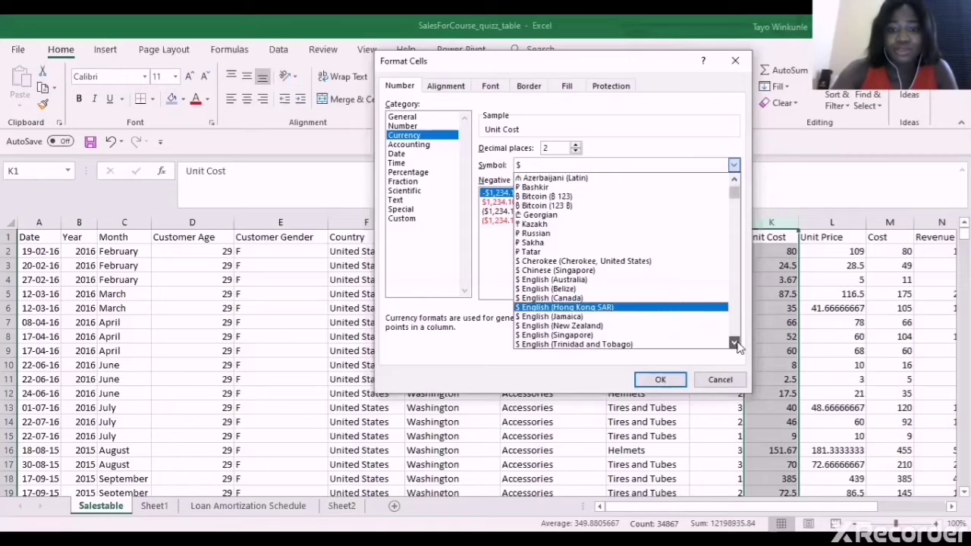
{"action": "left_click", "coordinate": [735, 343]}
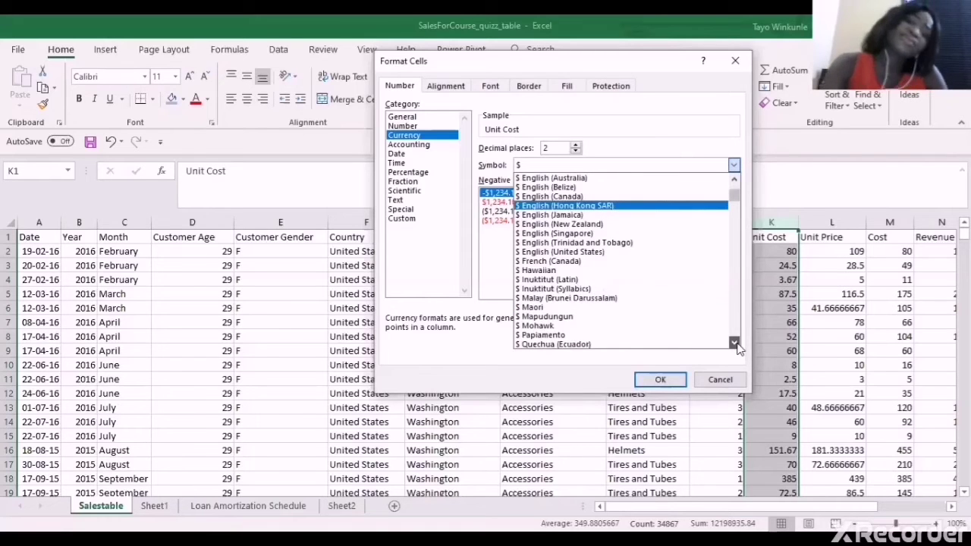
{"action": "left_click", "coordinate": [735, 342]}
{"action": "left_click", "coordinate": [735, 343]}
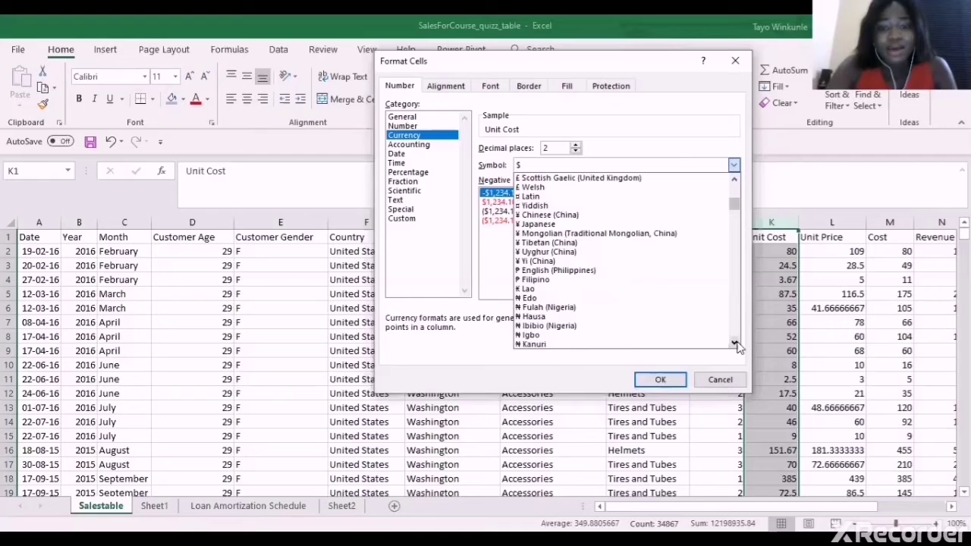
{"action": "left_click", "coordinate": [735, 343]}
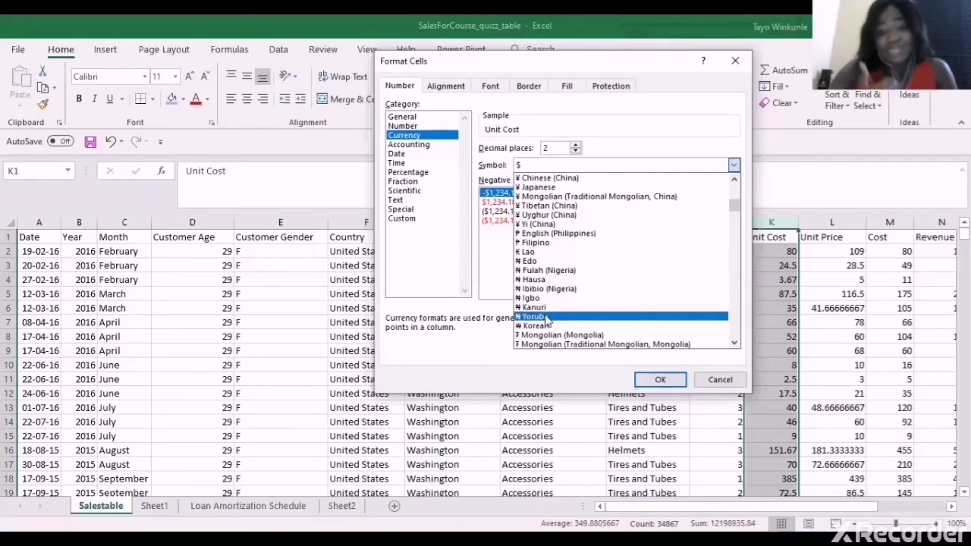
{"action": "left_click", "coordinate": [545, 317]}
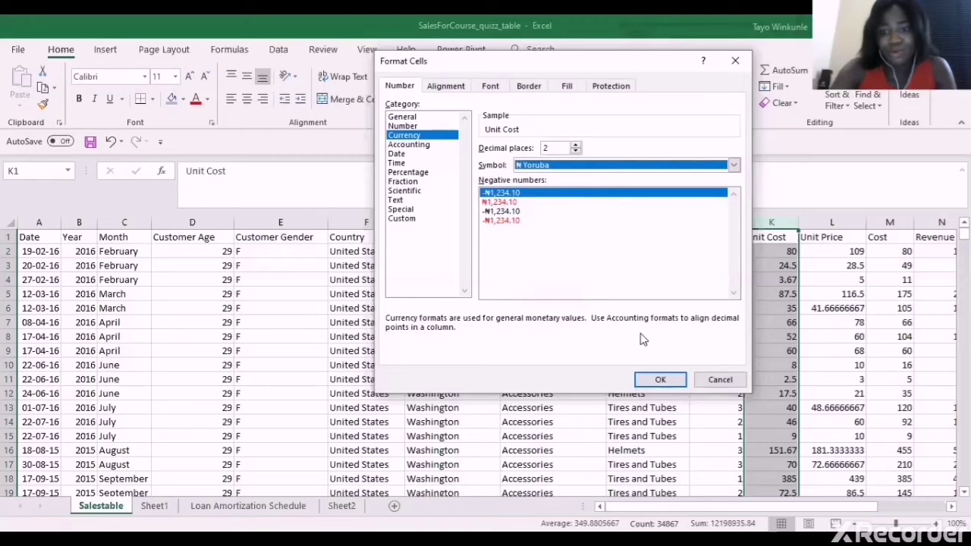
Apply the naira currency, then switch the Unit Cost column to Accounting format with $ signs
{"action": "left_click", "coordinate": [661, 377]}
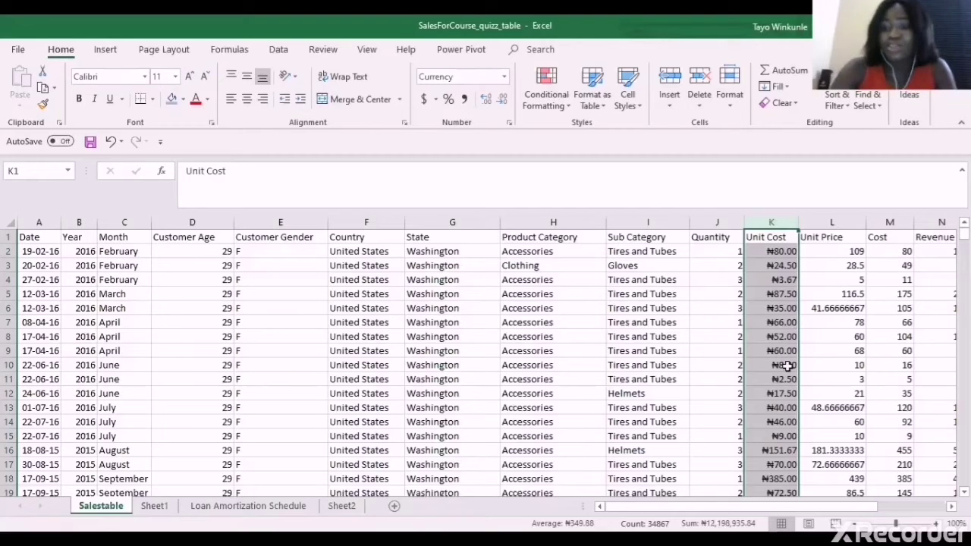
{"action": "left_click", "coordinate": [839, 217]}
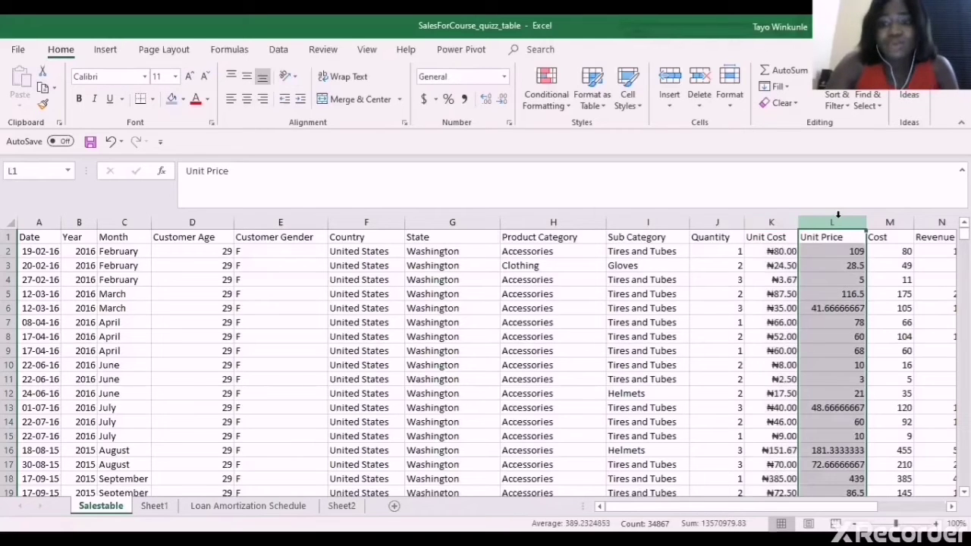
{"action": "left_click", "coordinate": [773, 218]}
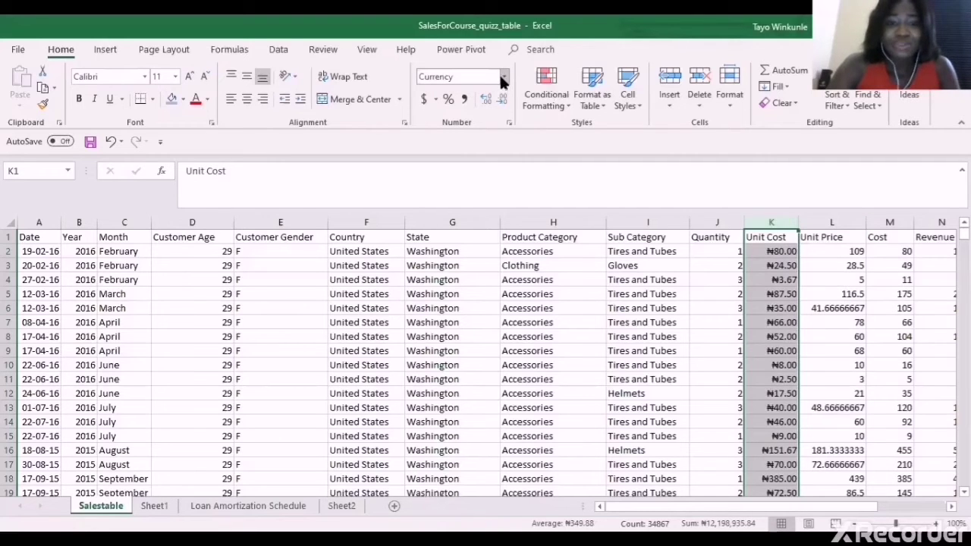
{"action": "left_click", "coordinate": [424, 99]}
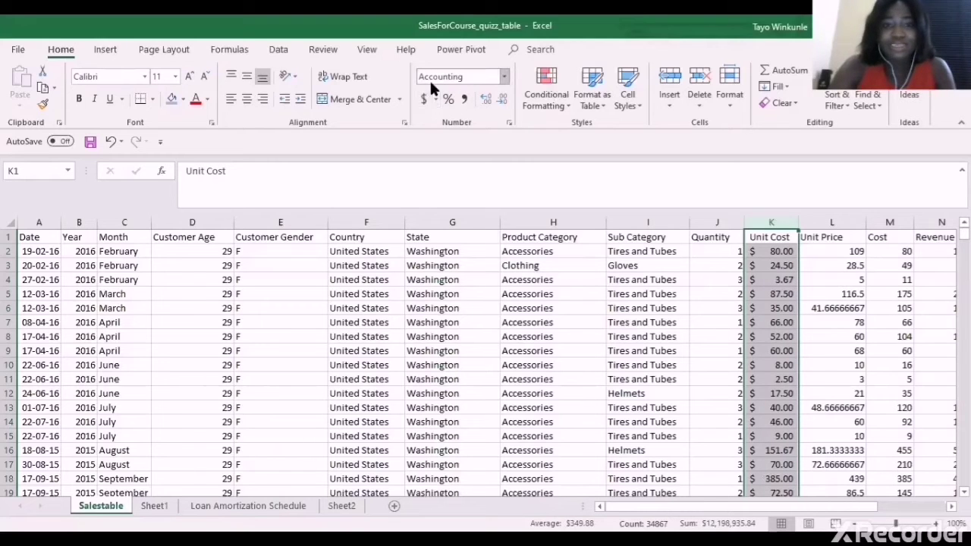
Reformat Unit Cost as Currency with the $ English (United States) symbol, e.g. $80.00
{"action": "left_click", "coordinate": [508, 123]}
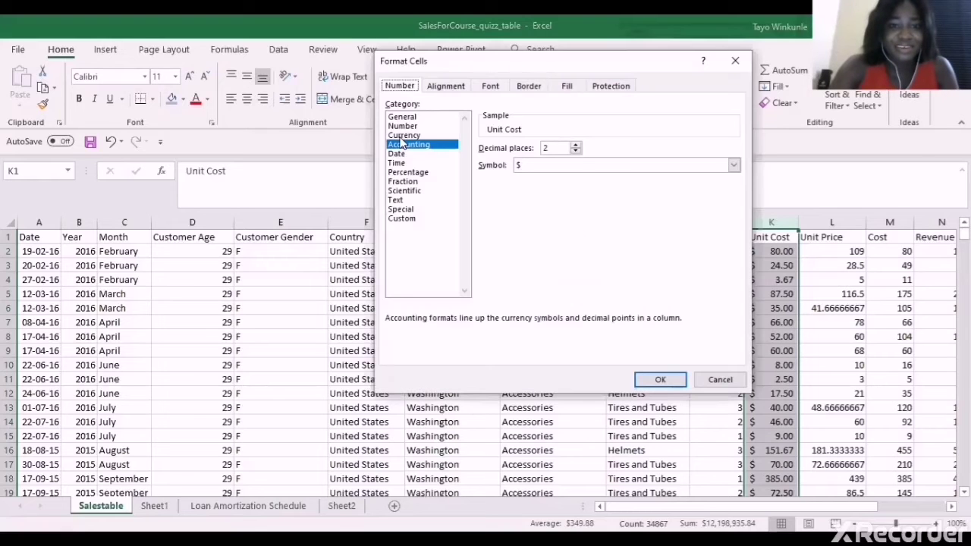
{"action": "left_click", "coordinate": [402, 136]}
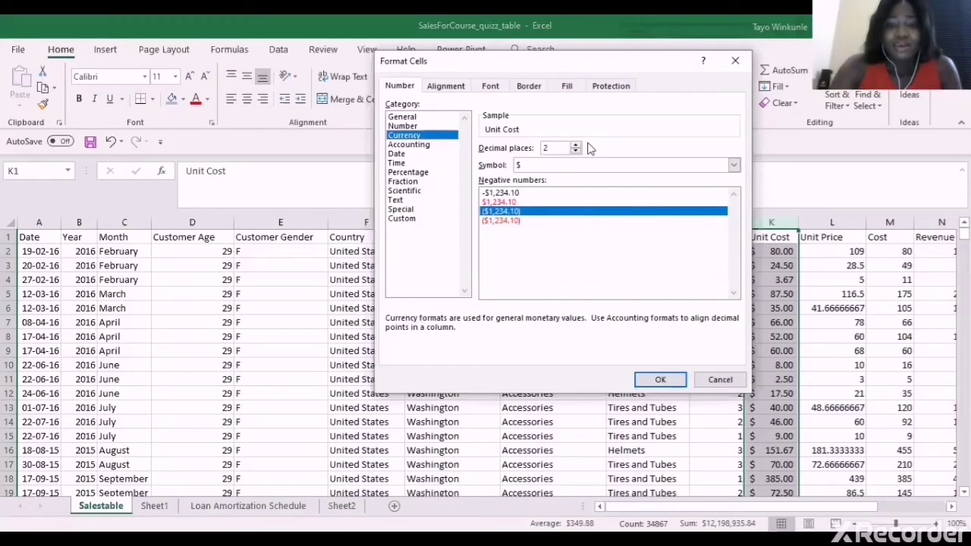
{"action": "left_click", "coordinate": [733, 165]}
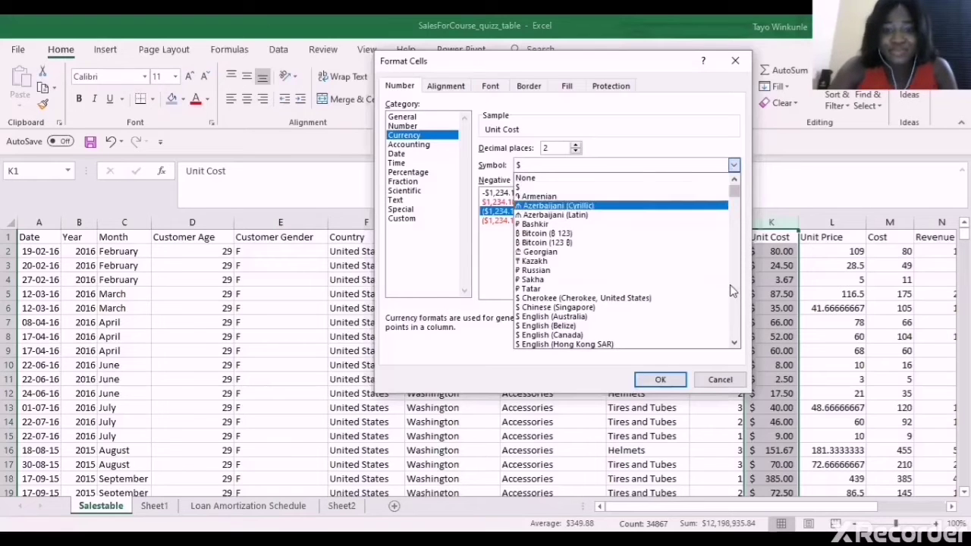
{"action": "left_click", "coordinate": [735, 344]}
{"action": "left_click", "coordinate": [735, 343]}
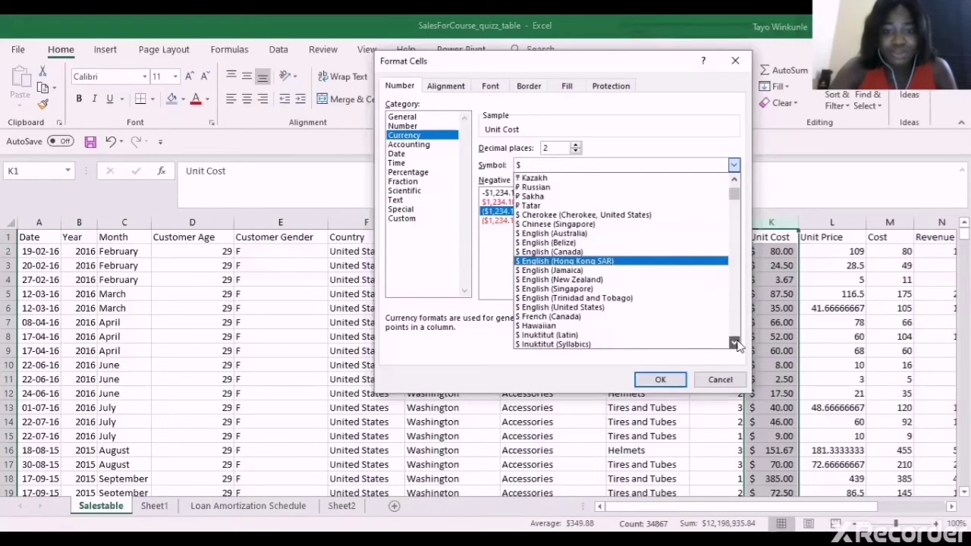
{"action": "left_click", "coordinate": [734, 344]}
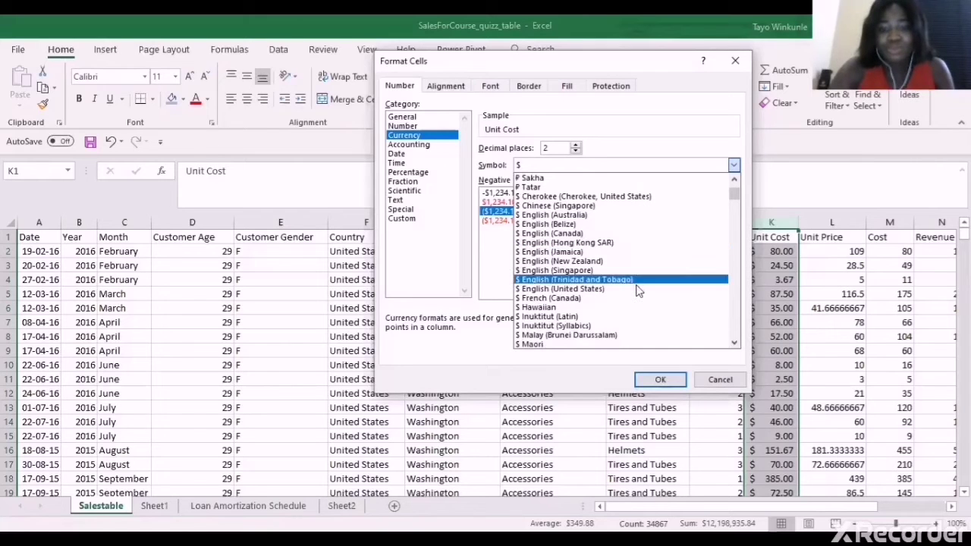
{"action": "left_click", "coordinate": [669, 376]}
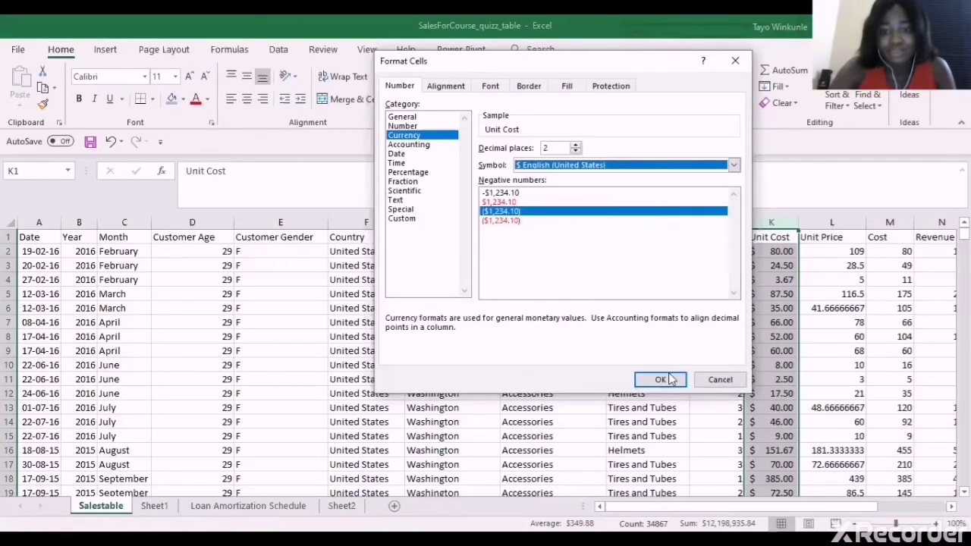
{"action": "left_click", "coordinate": [658, 377]}
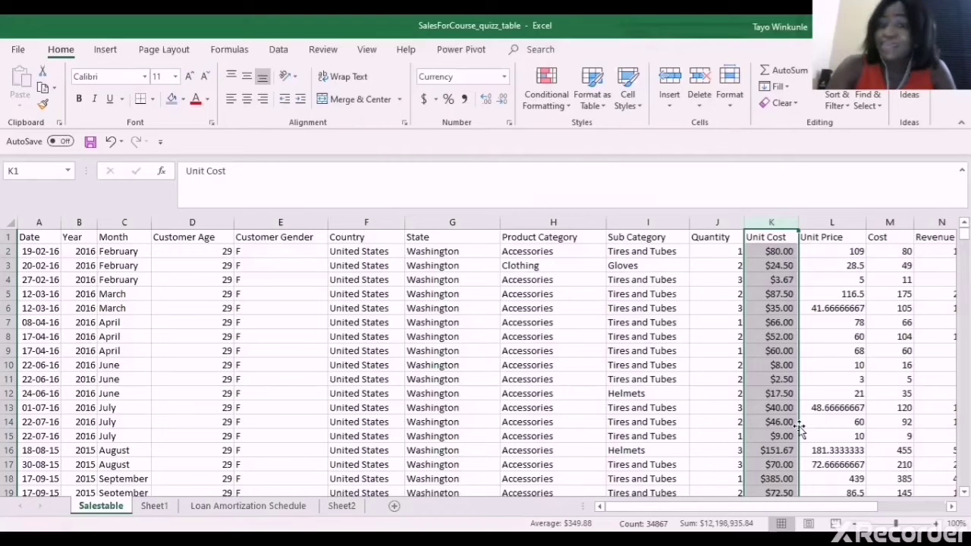
Format cell L2 as Currency with the $ English (United States) symbol, showing $109.00
{"action": "left_click", "coordinate": [845, 222]}
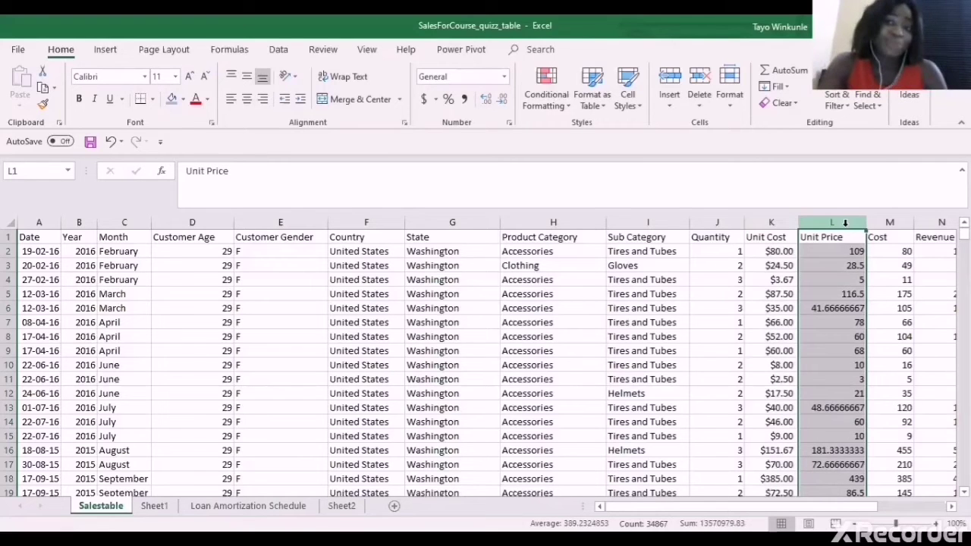
{"action": "left_click", "coordinate": [755, 256]}
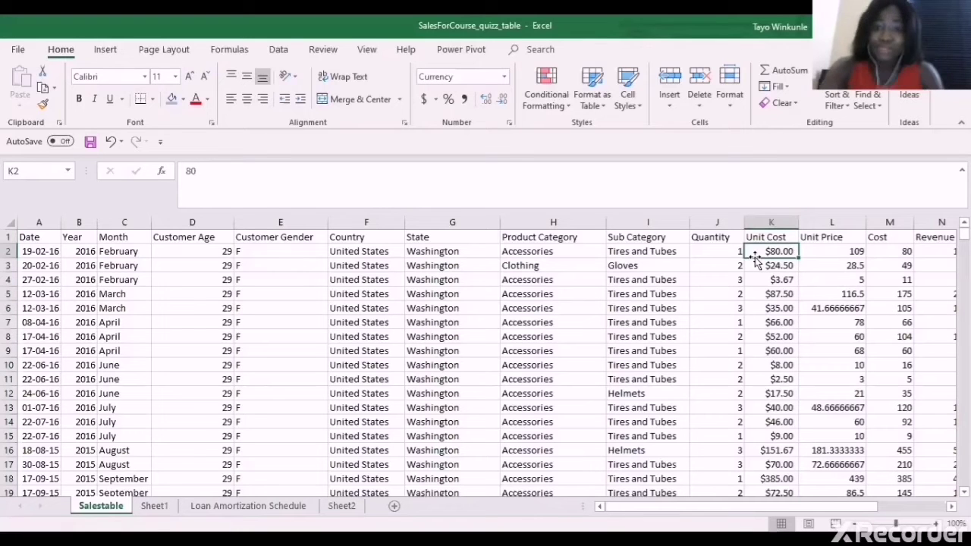
{"action": "left_click", "coordinate": [817, 254]}
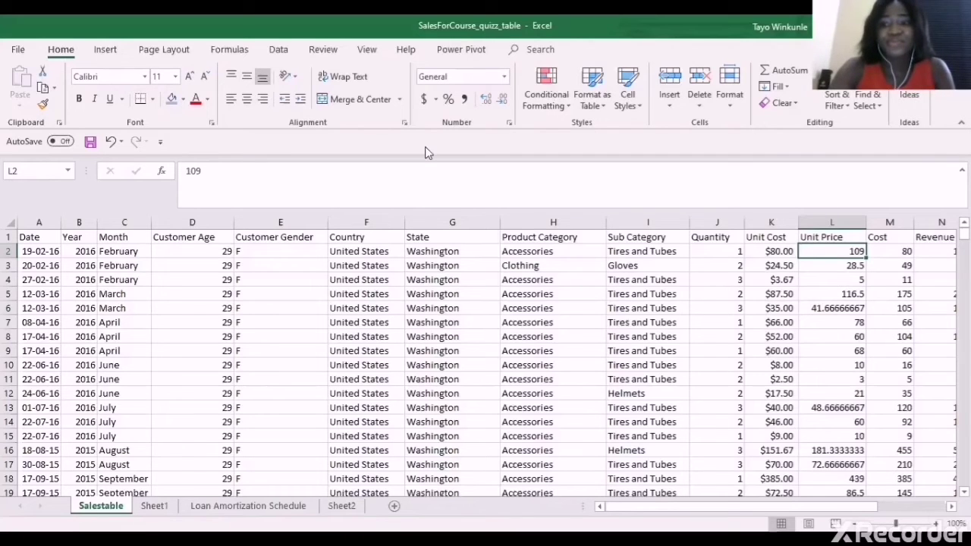
{"action": "key", "text": "ctrl+1"}
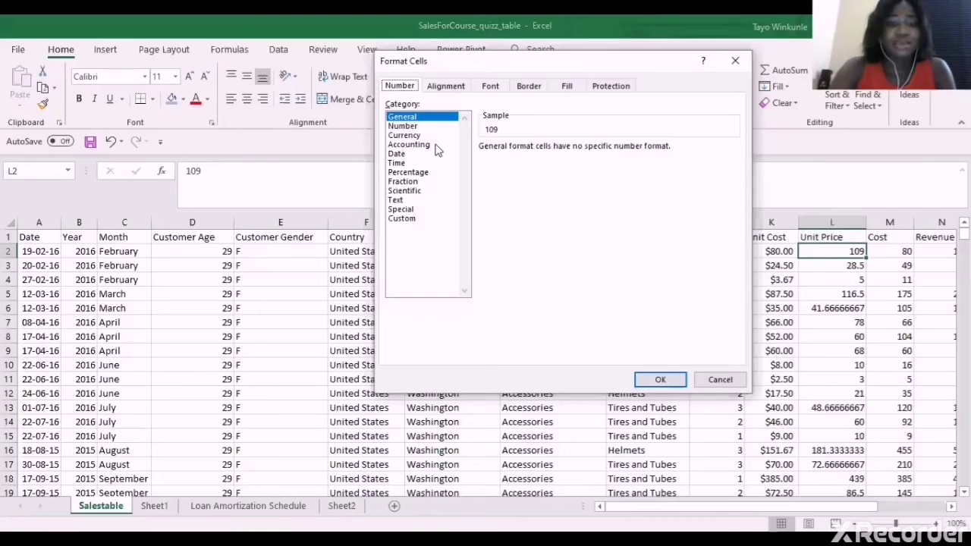
{"action": "left_click", "coordinate": [409, 135]}
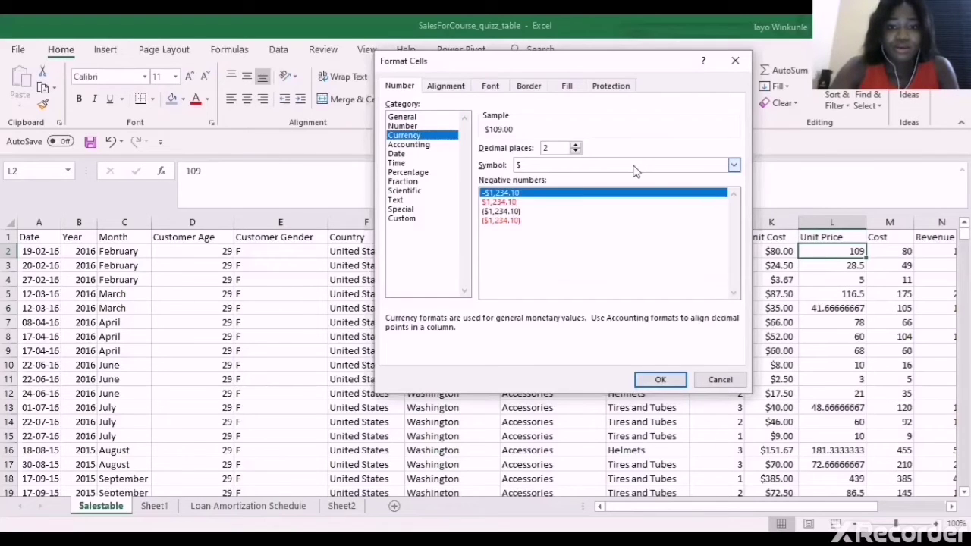
{"action": "left_click", "coordinate": [733, 166]}
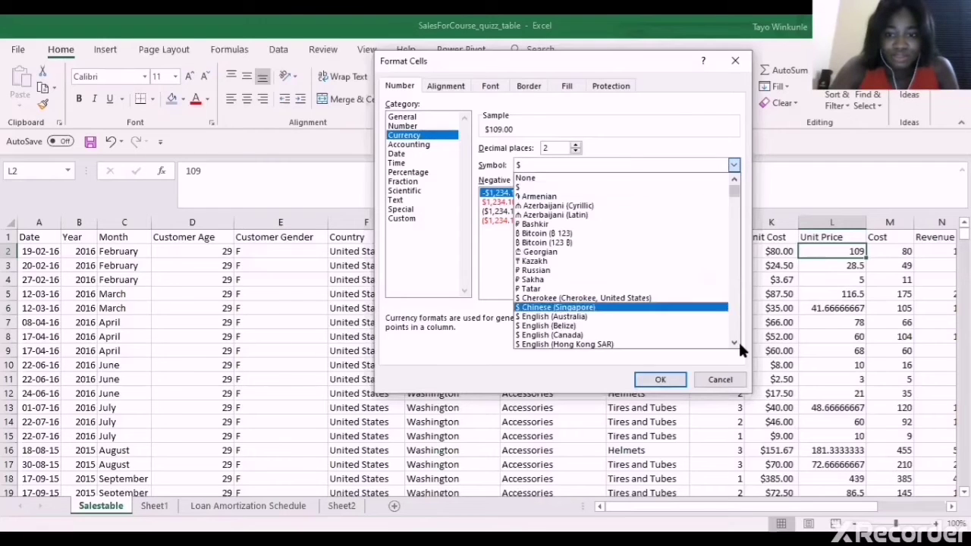
{"action": "scroll", "coordinate": [739, 348], "scroll_direction": "down", "scroll_amount": 2}
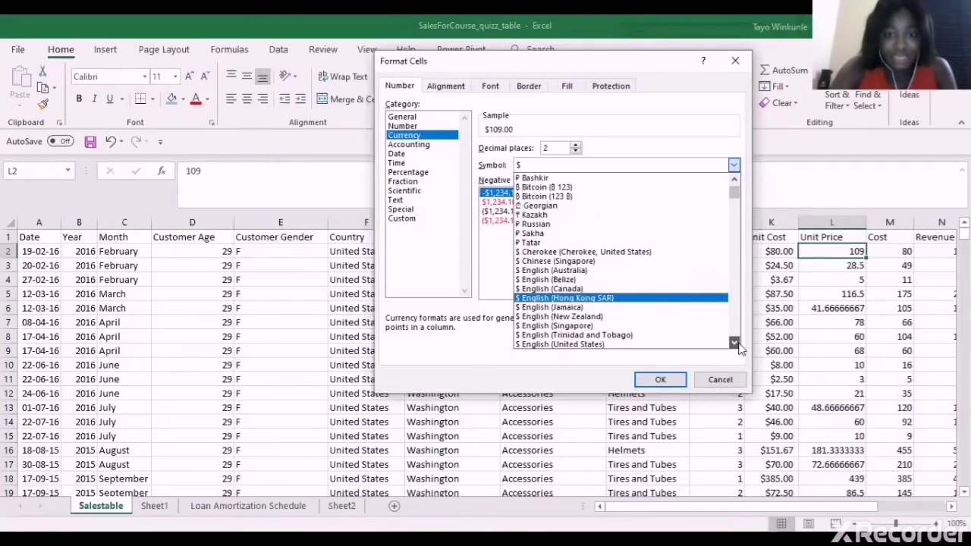
{"action": "scroll", "coordinate": [644, 306], "scroll_direction": "down", "scroll_amount": 2}
{"action": "left_click", "coordinate": [659, 381]}
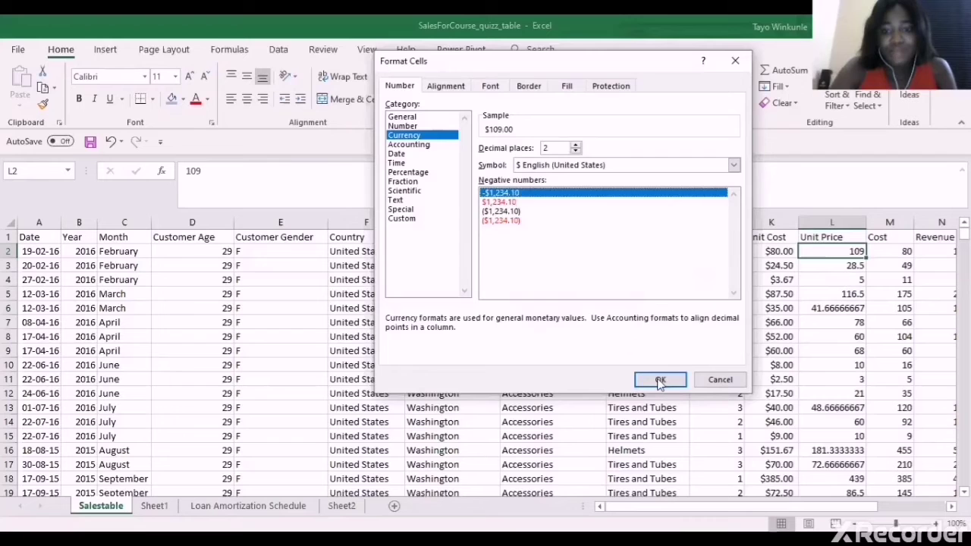
{"action": "left_click", "coordinate": [659, 382]}
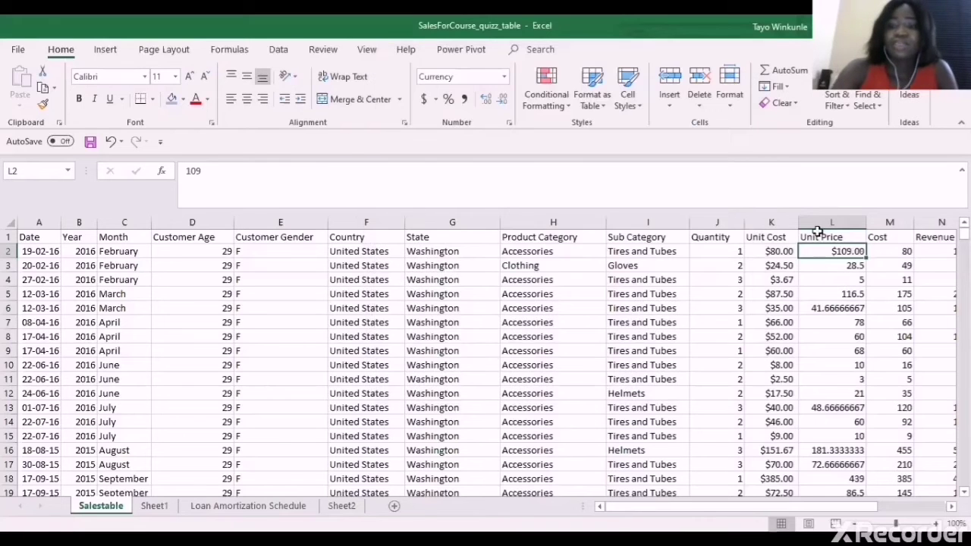
{"action": "left_click", "coordinate": [819, 222]}
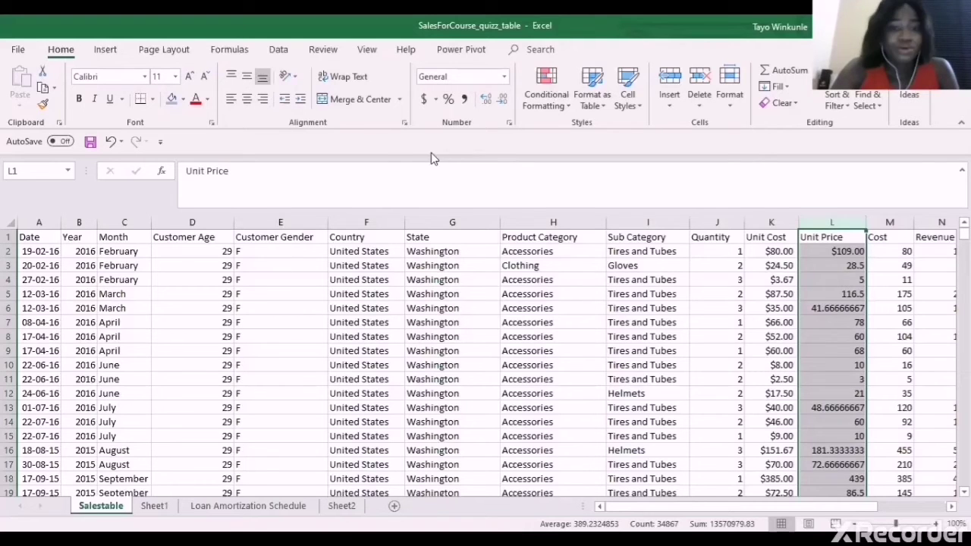
Apply Currency with the $ English (United States) symbol to the whole Unit Price column L
{"action": "key", "text": "ctrl+1"}
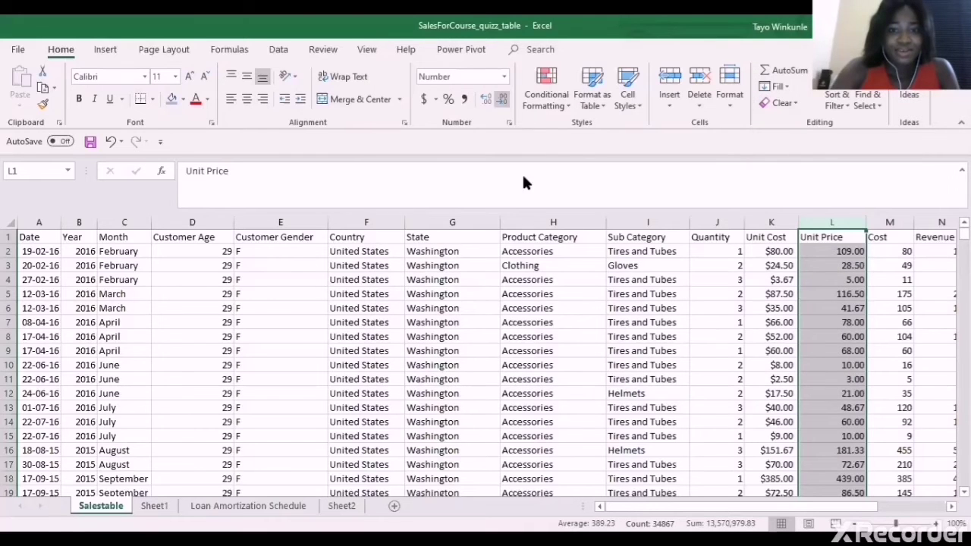
{"action": "key", "text": "ctrl+1"}
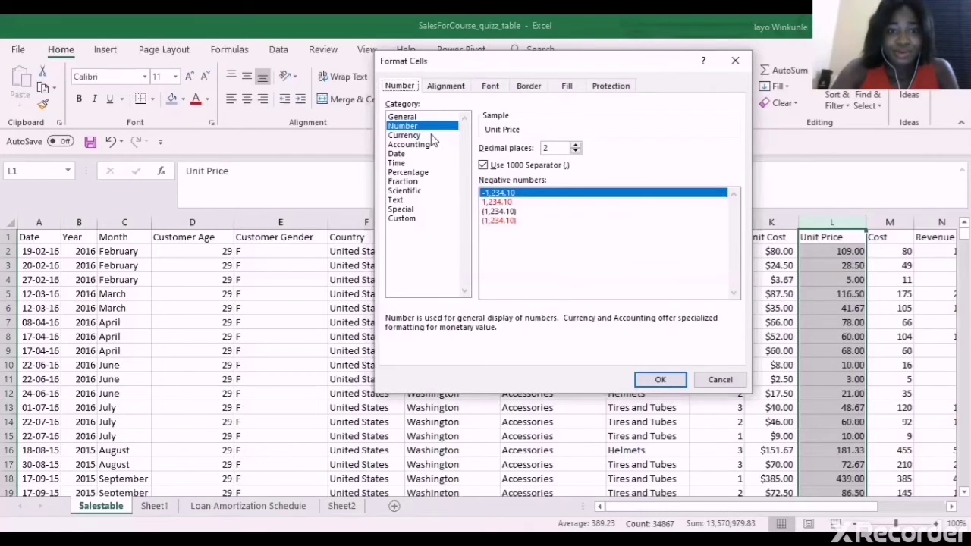
{"action": "left_click", "coordinate": [429, 136]}
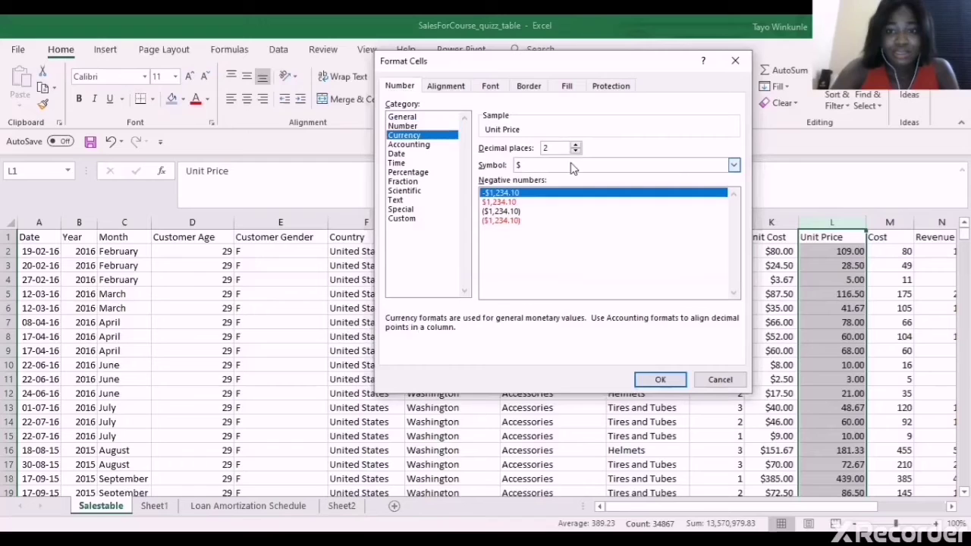
{"action": "left_click", "coordinate": [735, 165]}
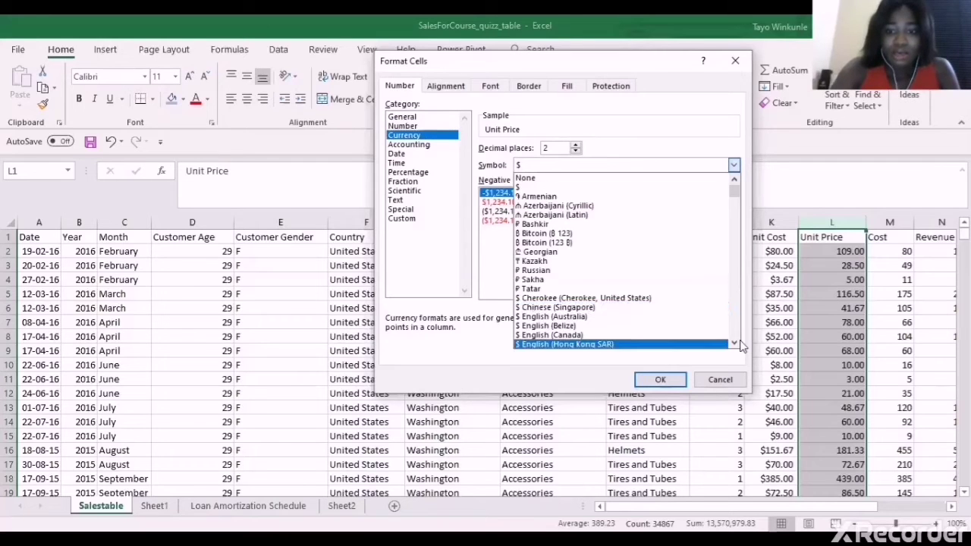
{"action": "scroll", "coordinate": [737, 343], "scroll_direction": "down", "scroll_amount": 1}
{"action": "scroll", "coordinate": [737, 343], "scroll_direction": "down", "scroll_amount": 2}
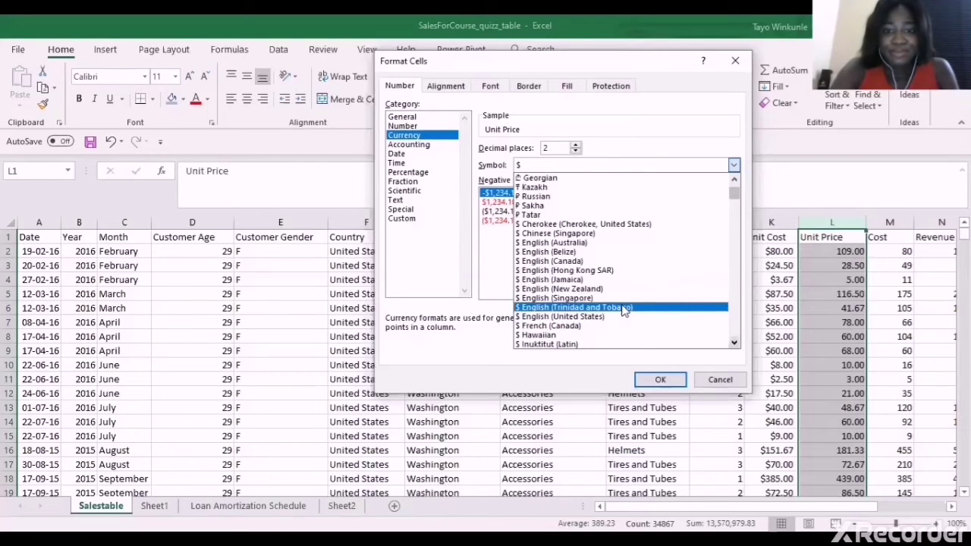
{"action": "left_click", "coordinate": [618, 317]}
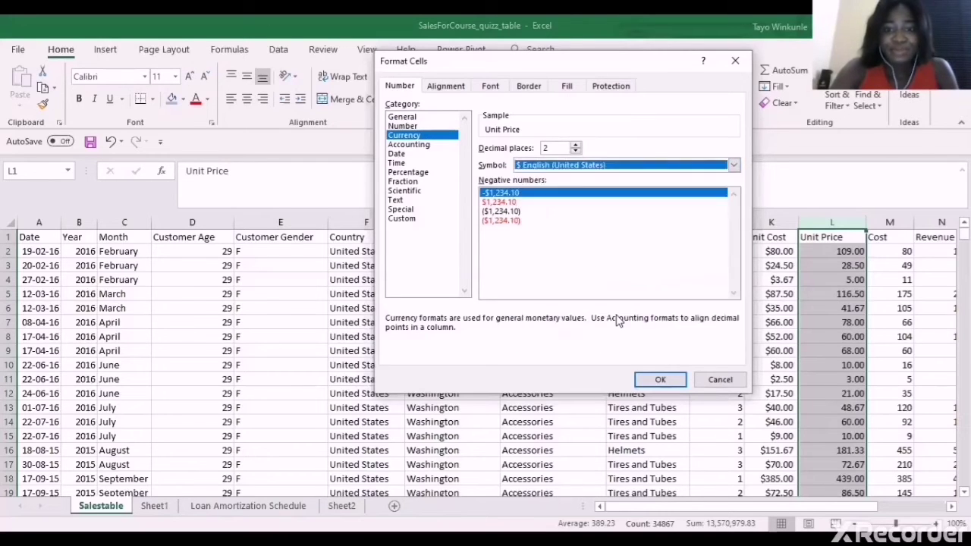
{"action": "left_click", "coordinate": [660, 381]}
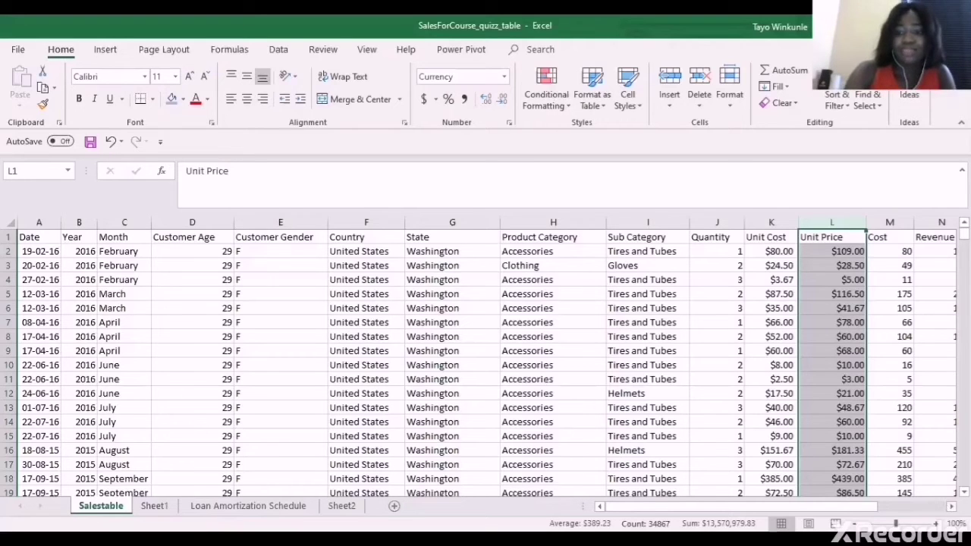
Scroll right to the empty cell O2, then reselect the Unit Price column
{"action": "scroll", "coordinate": [786, 331], "scroll_direction": "right", "scroll_amount": 4}
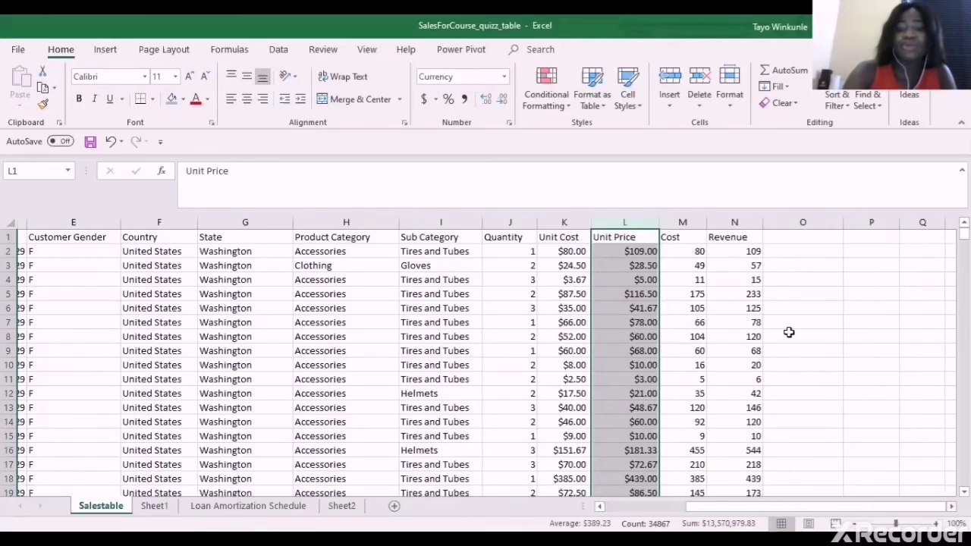
{"action": "scroll", "coordinate": [748, 260], "scroll_direction": "right", "scroll_amount": 1}
{"action": "left_click", "coordinate": [736, 256]}
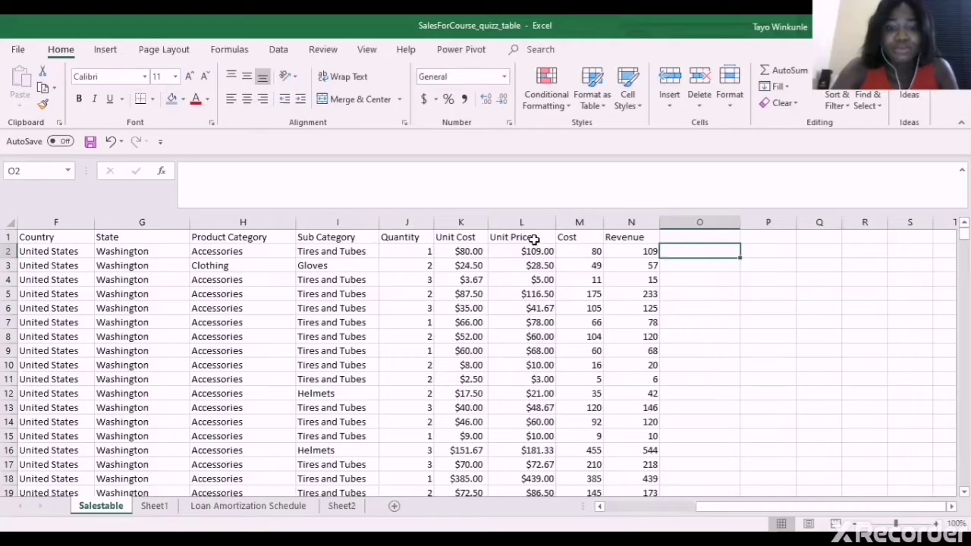
{"action": "left_click", "coordinate": [460, 222]}
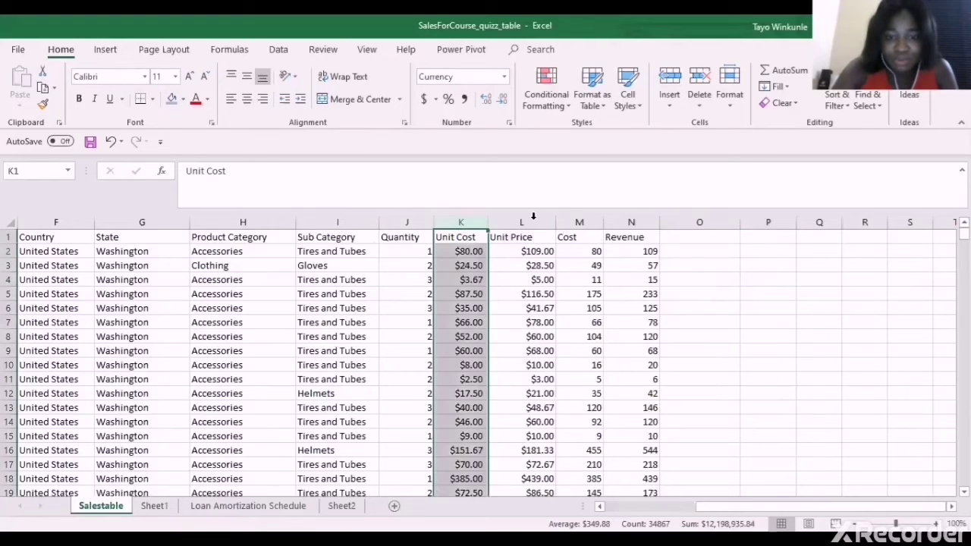
{"action": "left_click", "coordinate": [533, 218]}
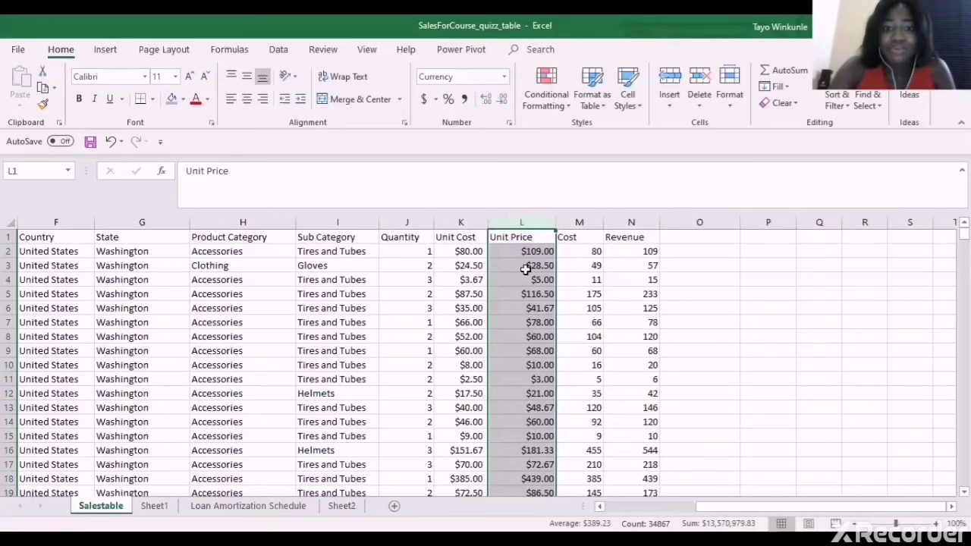
{"action": "left_click", "coordinate": [526, 253]}
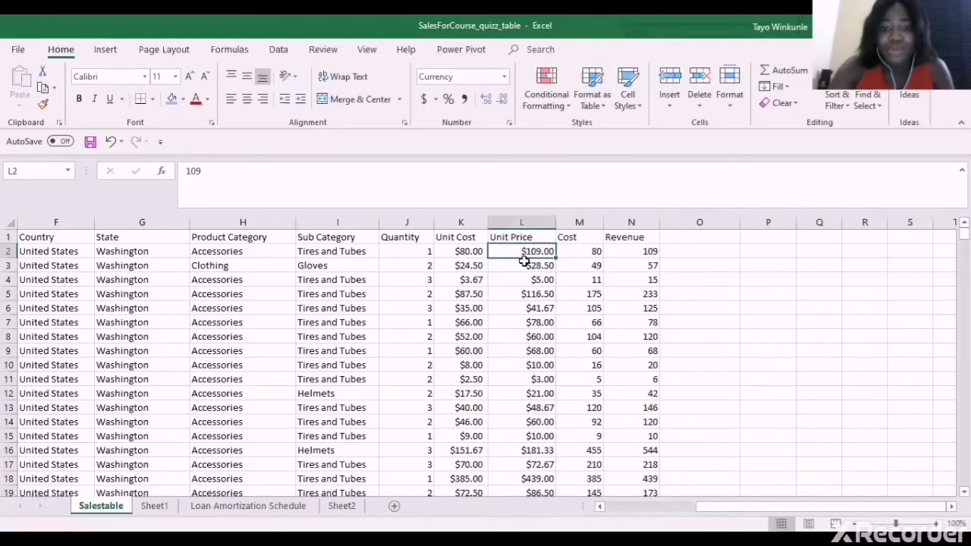
{"action": "left_click", "coordinate": [526, 279]}
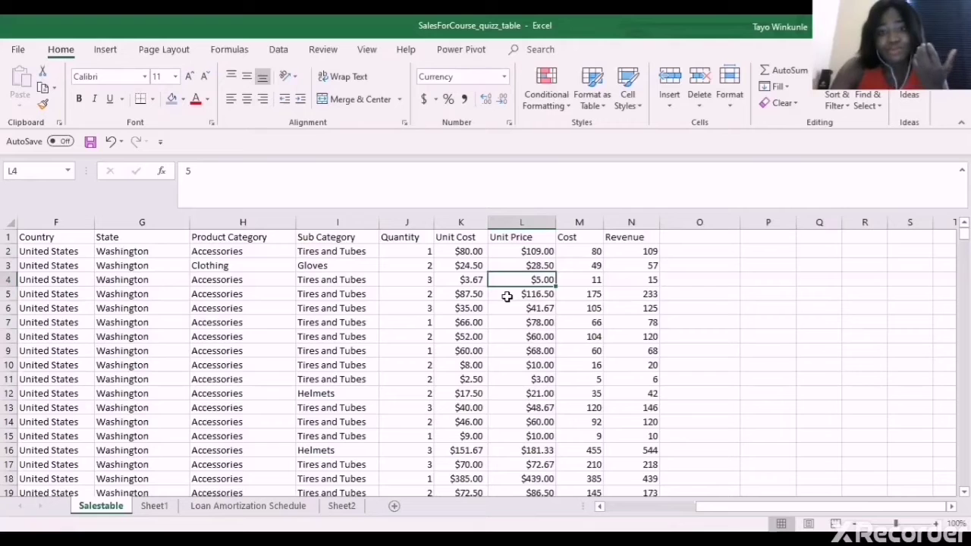
{"action": "left_click", "coordinate": [535, 250]}
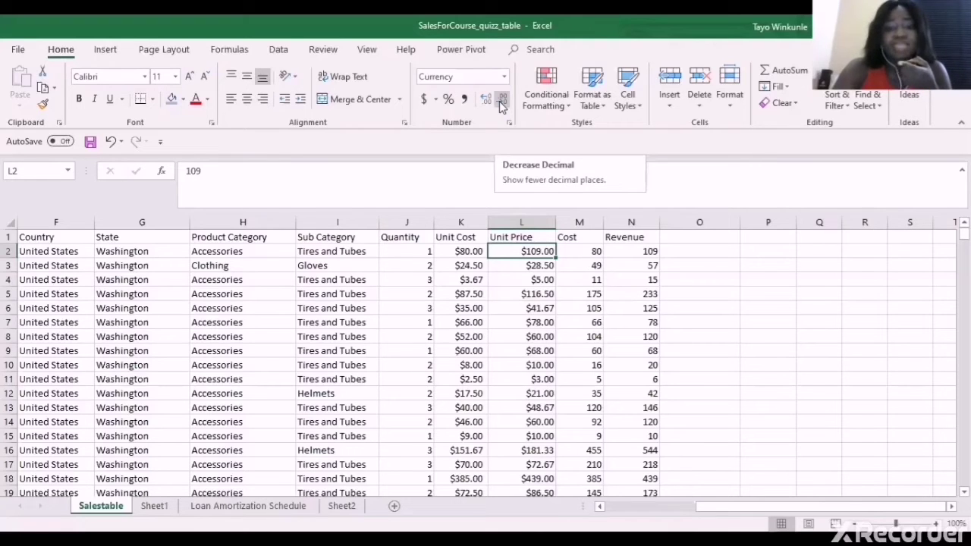
{"action": "left_click", "coordinate": [501, 100]}
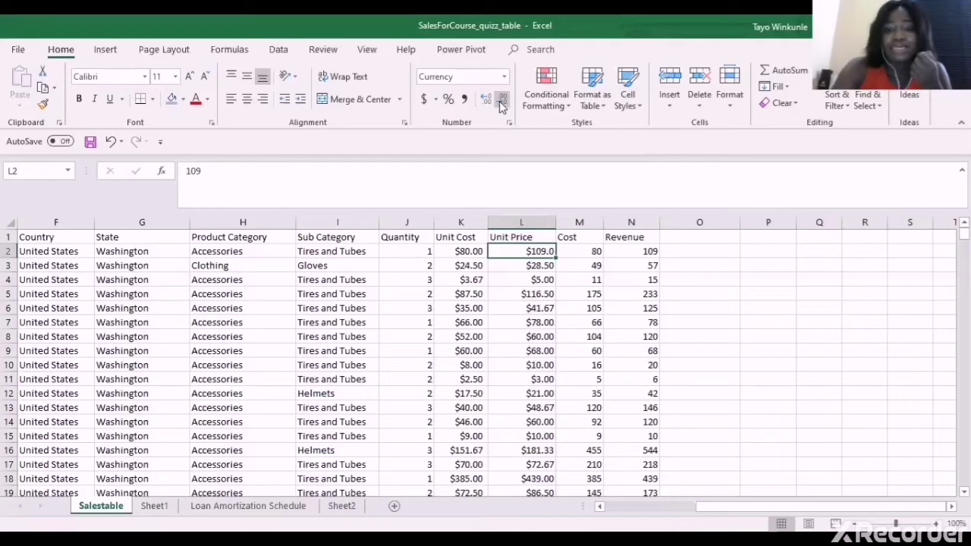
{"action": "left_click", "coordinate": [501, 99]}
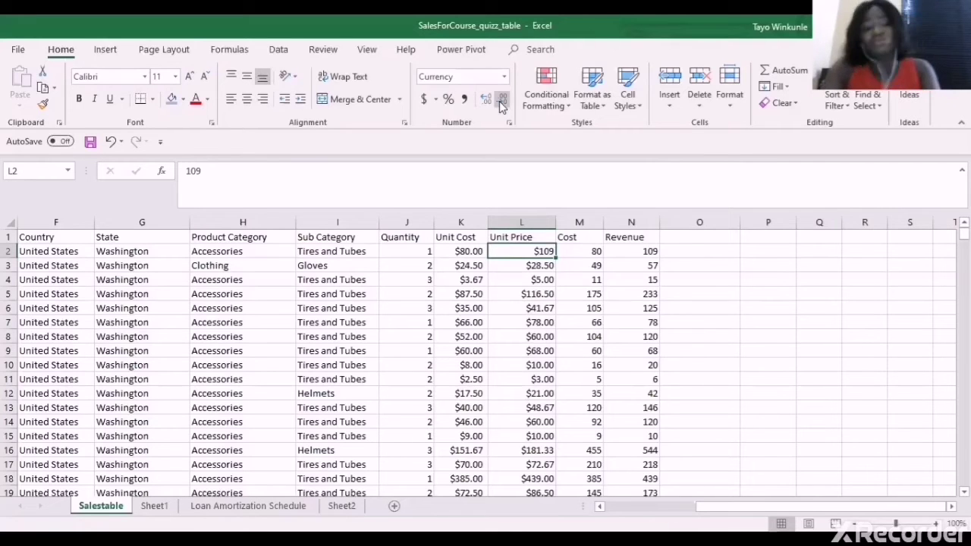
{"action": "key", "text": "ctrl+z"}
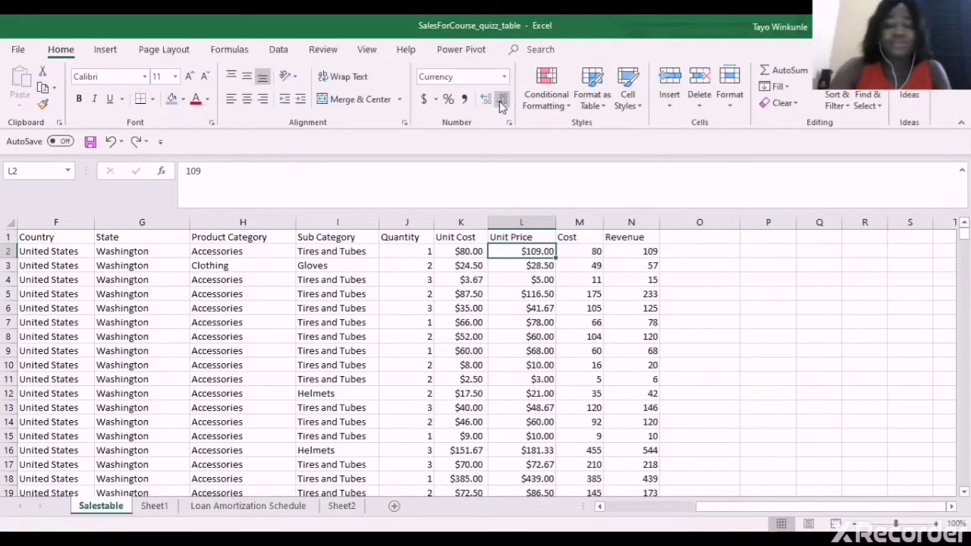
{"action": "left_click", "coordinate": [732, 262]}
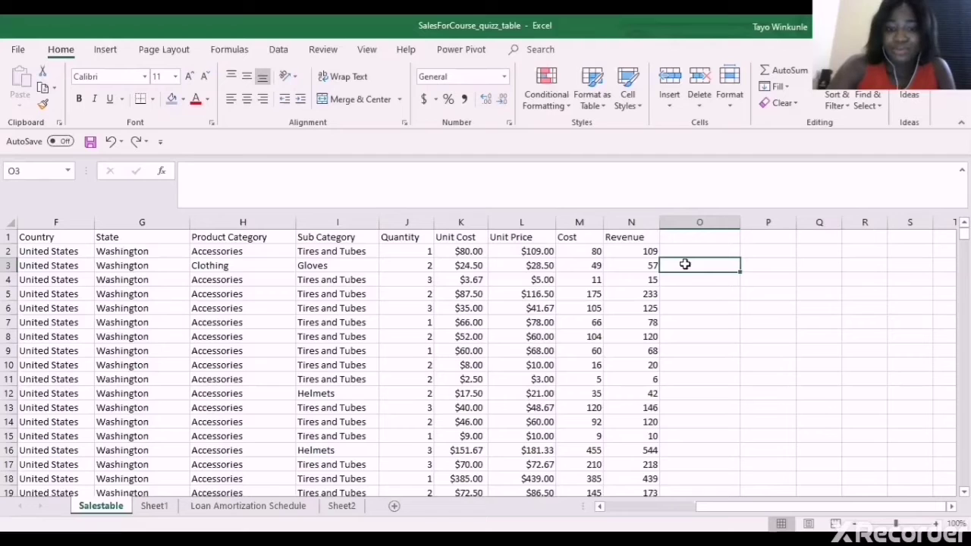
Enter the test values 0.5, 0.25, 1.5 and 4.5 in O3:O6 and select that range
{"action": "type", "text": "0.5"}
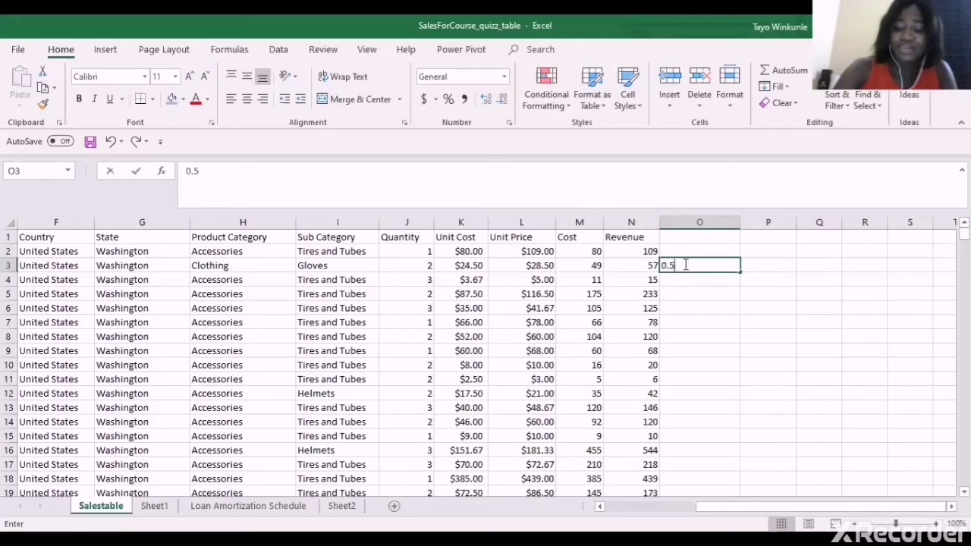
{"action": "key", "text": "Return"}
{"action": "type", "text": "0.25"}
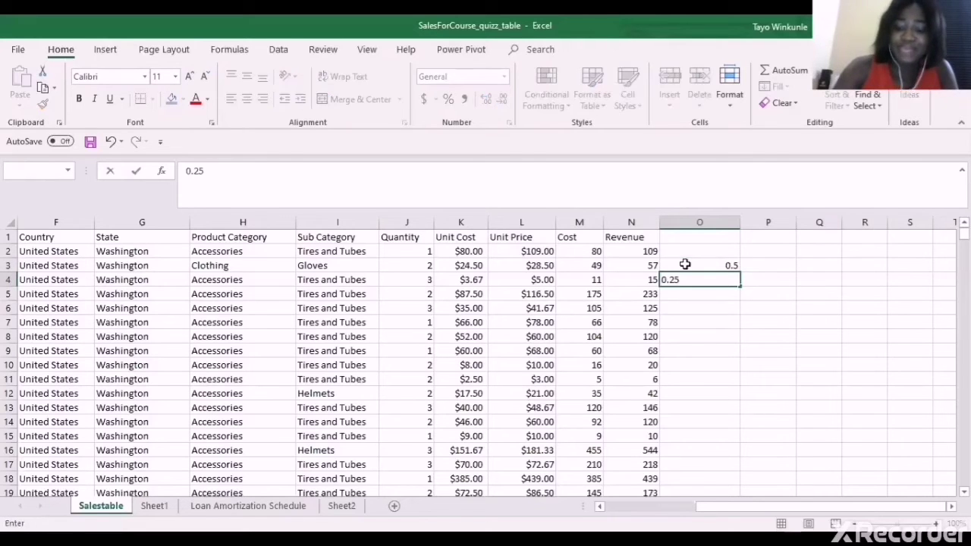
{"action": "key", "text": "Return"}
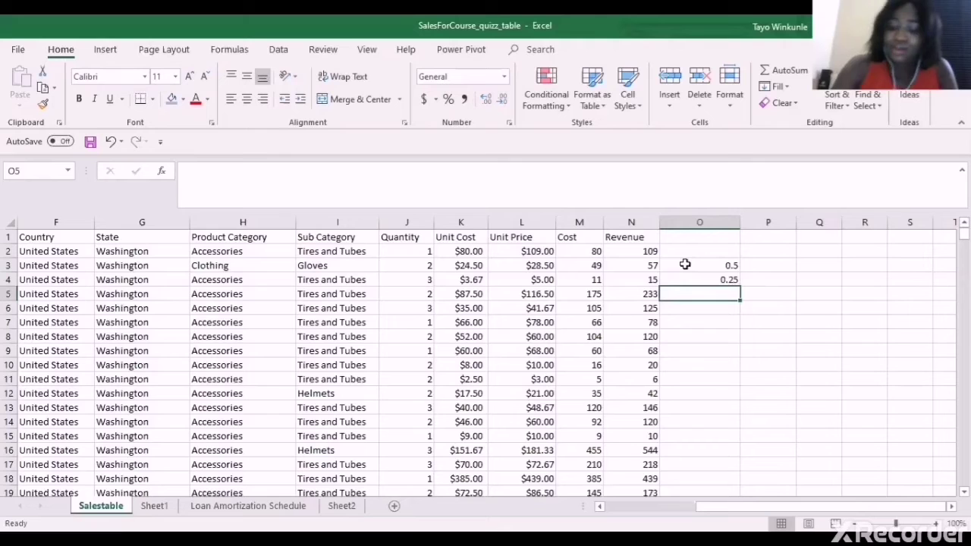
{"action": "type", "text": "1.5"}
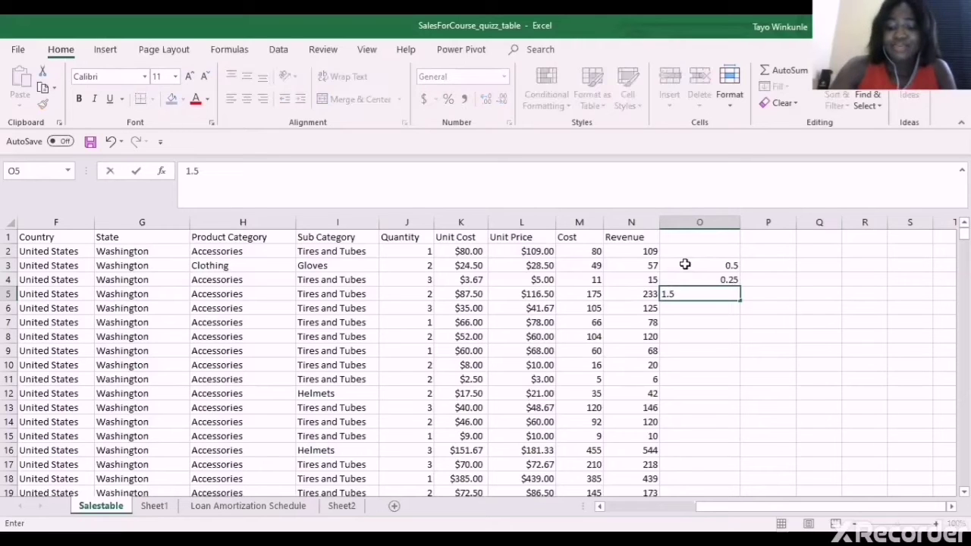
{"action": "key", "text": "Return"}
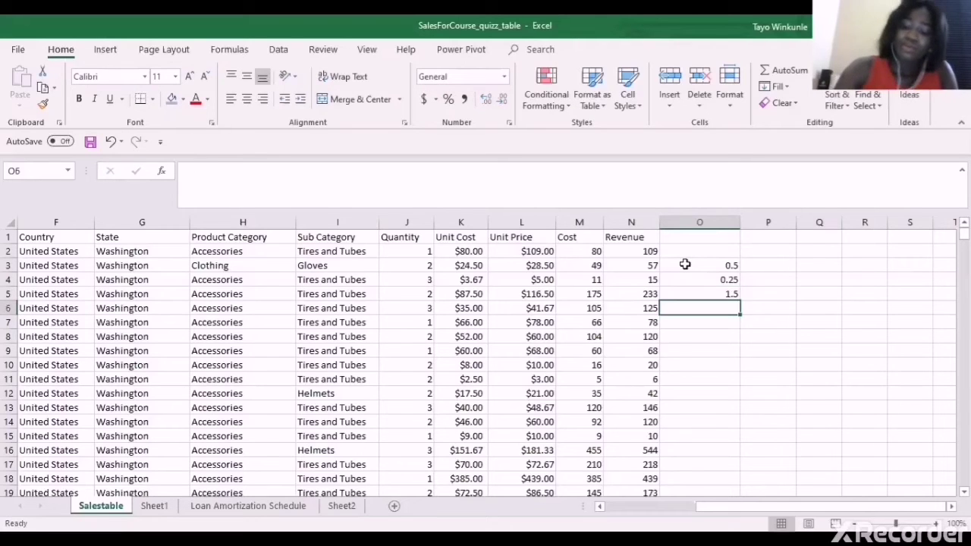
{"action": "type", "text": "4.."}
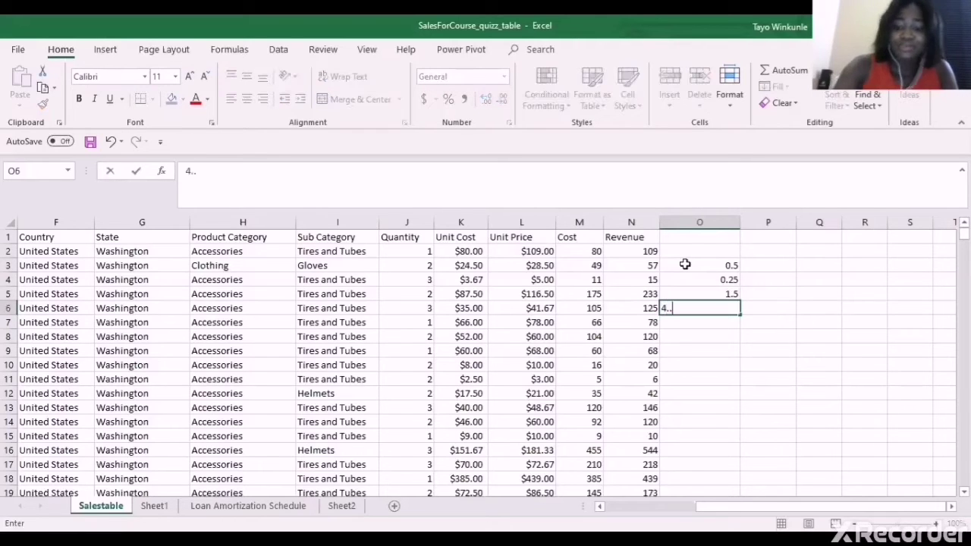
{"action": "key", "text": "BackSpace"}
{"action": "type", "text": "5"}
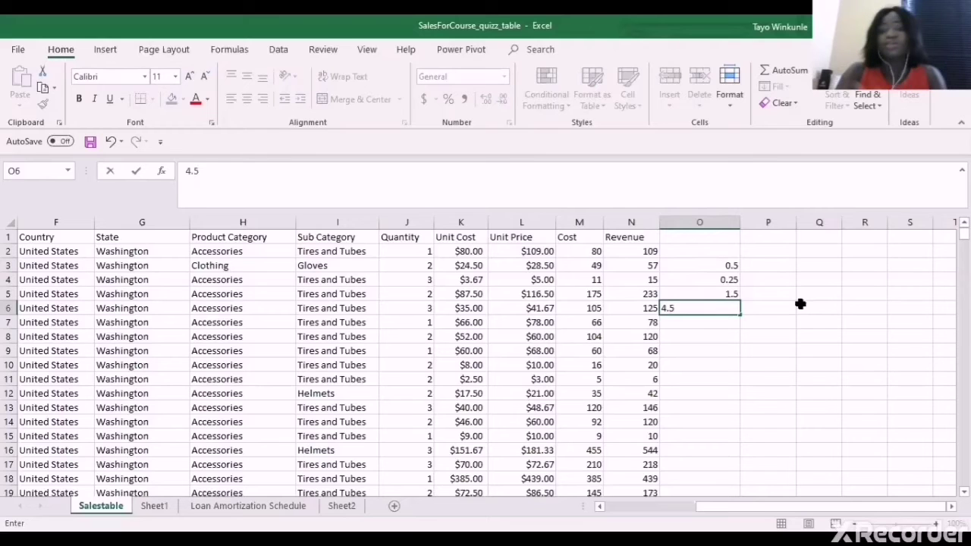
{"action": "left_click", "coordinate": [800, 304]}
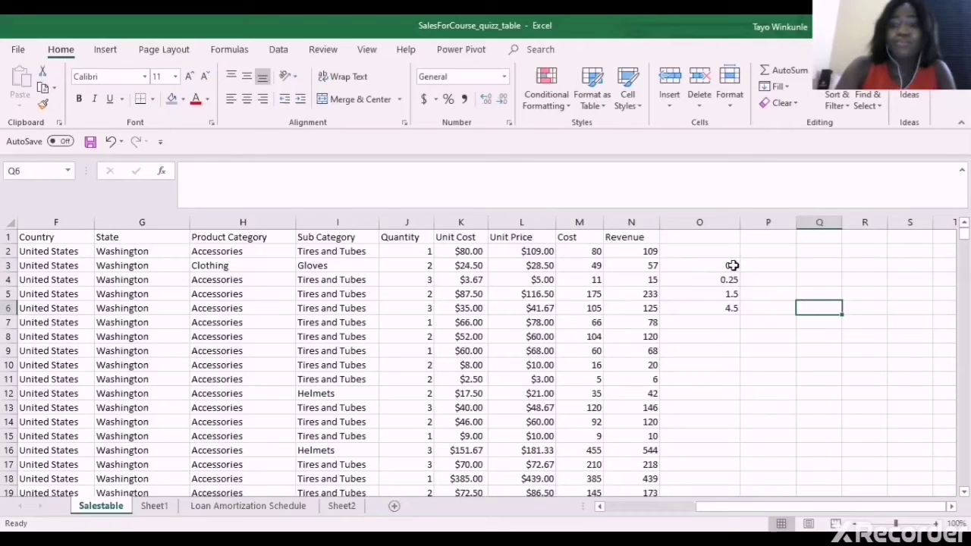
{"action": "left_click_drag", "start_coordinate": [728, 265], "coordinate": [734, 307]}
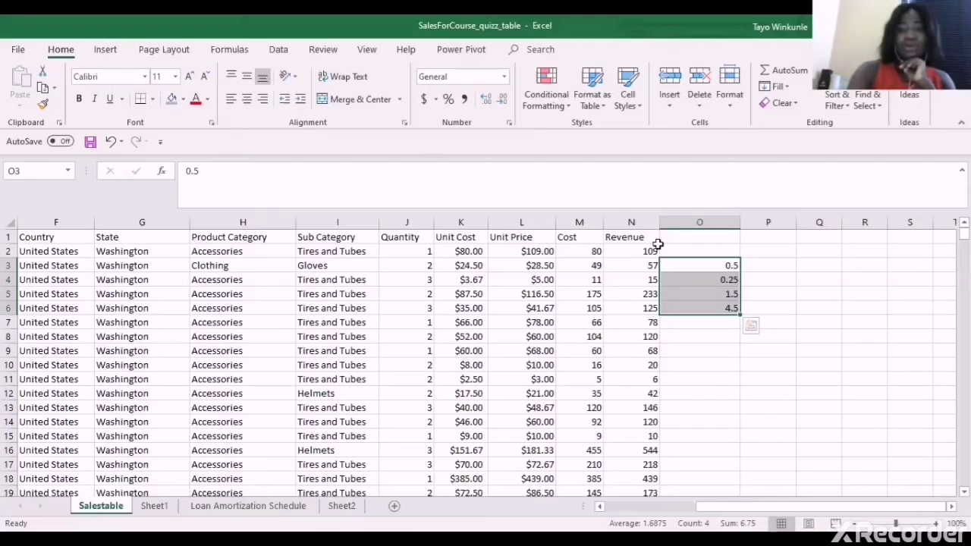
Apply Fraction format (up to one digit) to O3:O6, then check the values in O4–O6
{"action": "left_click", "coordinate": [509, 123]}
{"action": "left_click", "coordinate": [410, 182]}
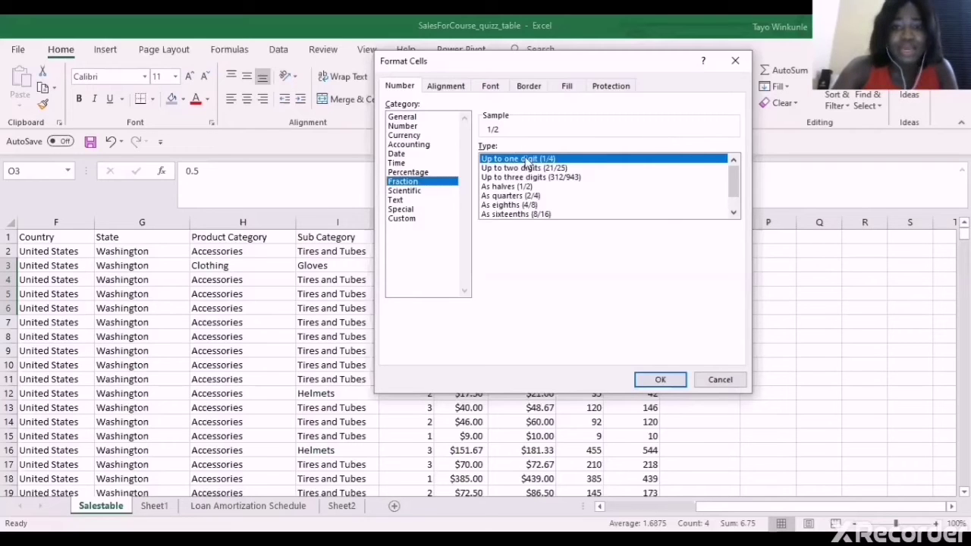
{"action": "left_click", "coordinate": [664, 382]}
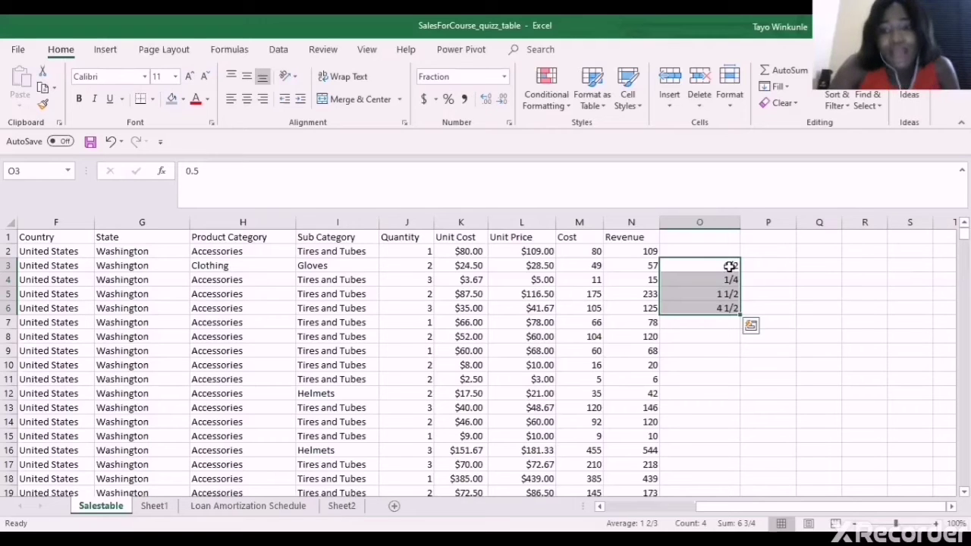
{"action": "left_click", "coordinate": [728, 280]}
{"action": "left_click", "coordinate": [724, 297]}
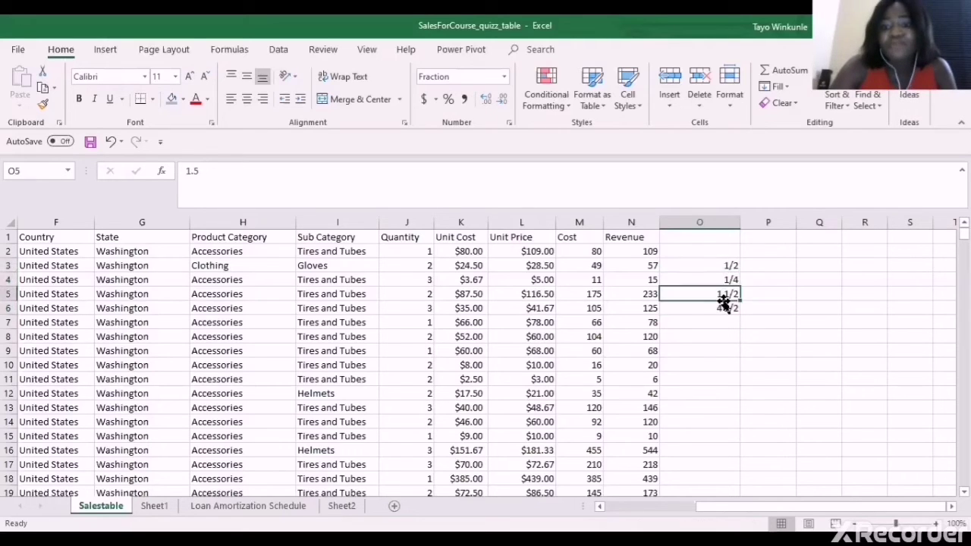
{"action": "left_click", "coordinate": [724, 307]}
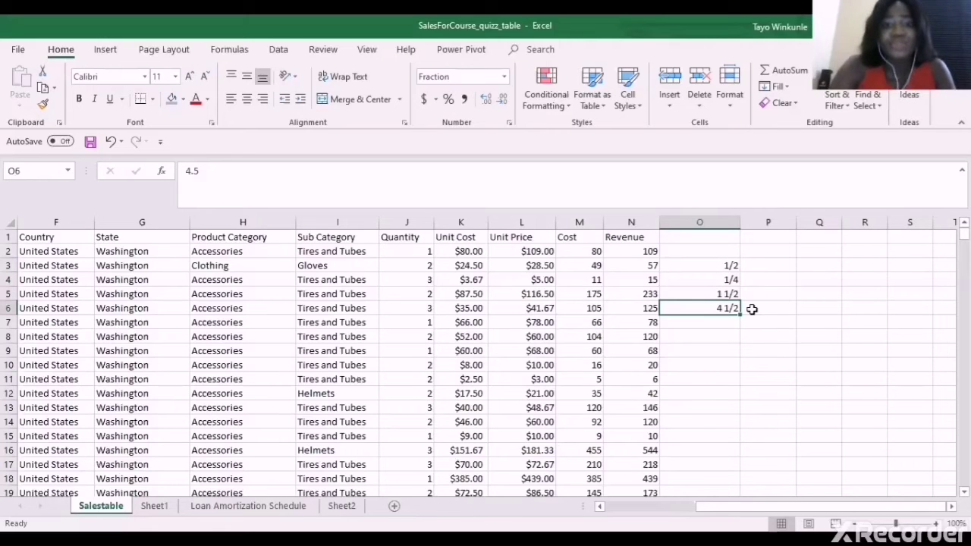
{"action": "left_click", "coordinate": [712, 350]}
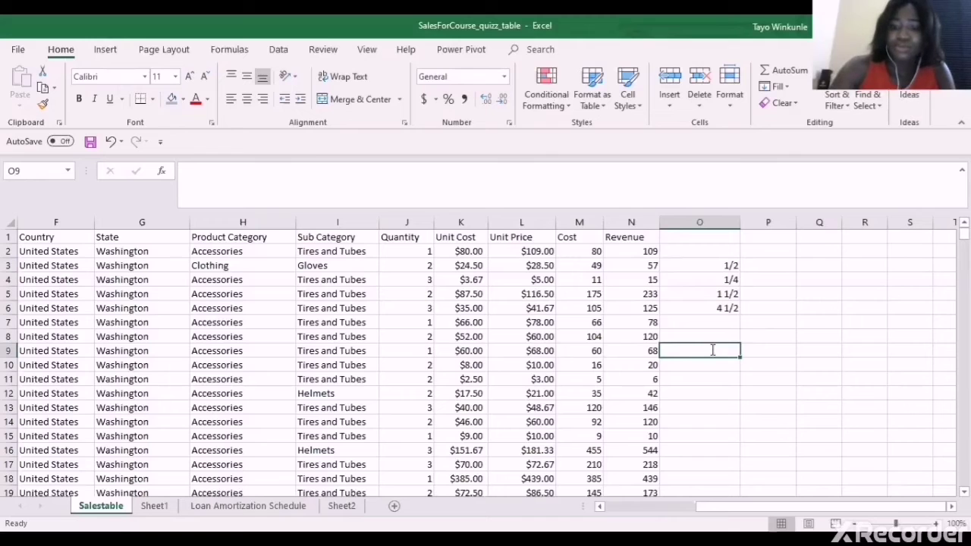
{"action": "type", "text": "0000"}
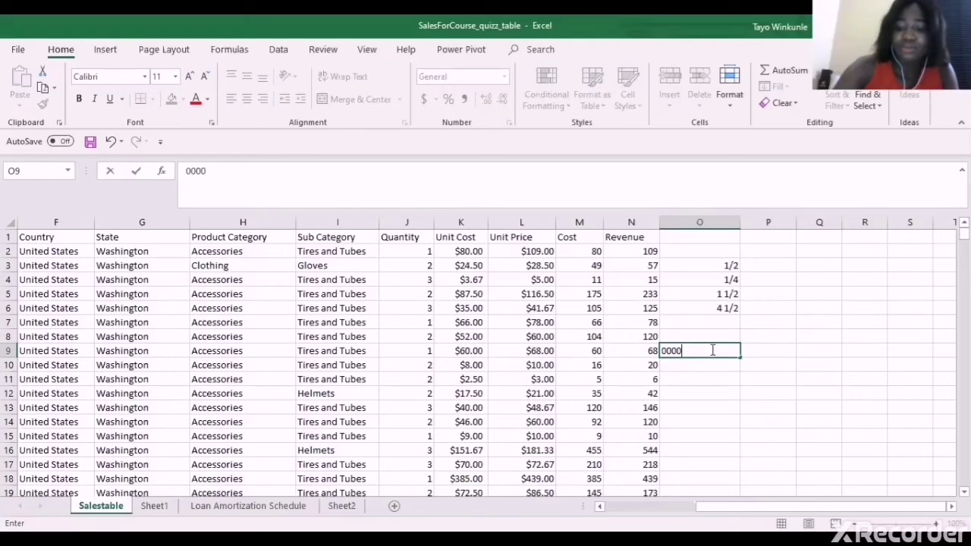
{"action": "type", "text": "574896"}
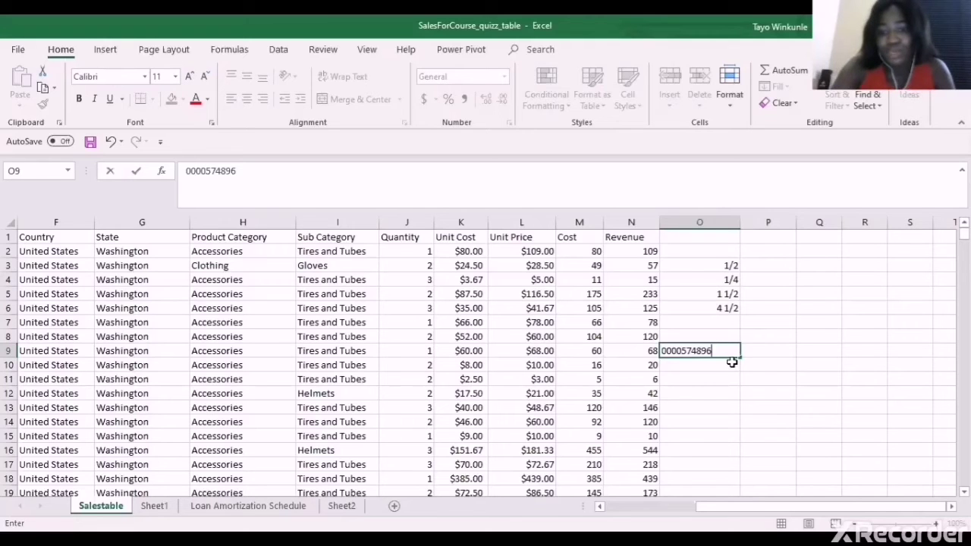
{"action": "key", "text": "Return"}
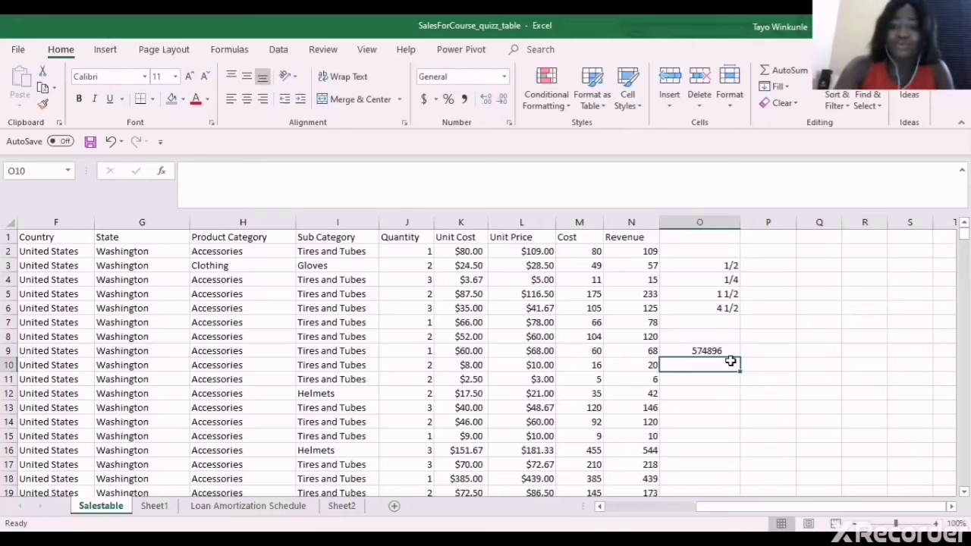
{"action": "left_click", "coordinate": [730, 355]}
{"action": "left_click_drag", "start_coordinate": [730, 354], "coordinate": [533, 319]}
{"action": "left_click", "coordinate": [534, 319]}
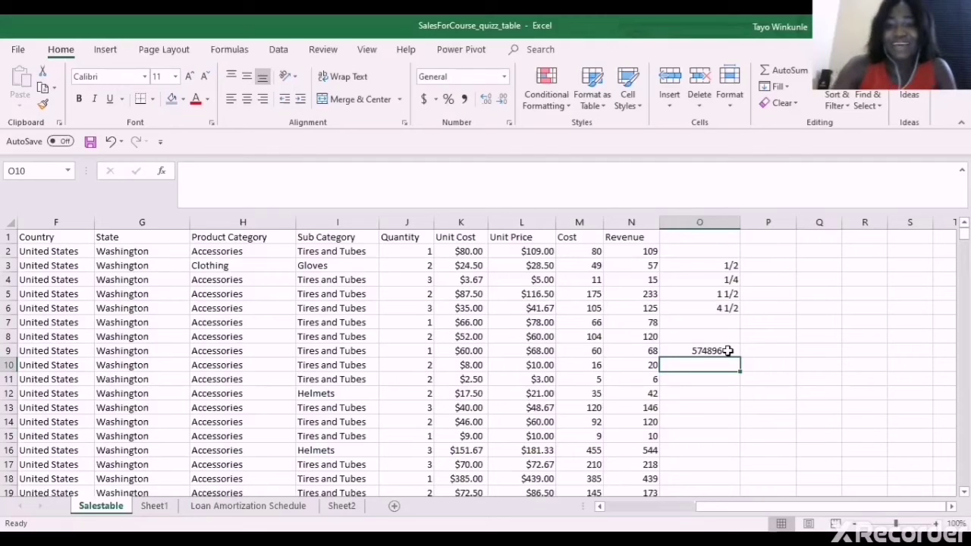
{"action": "left_click", "coordinate": [727, 350]}
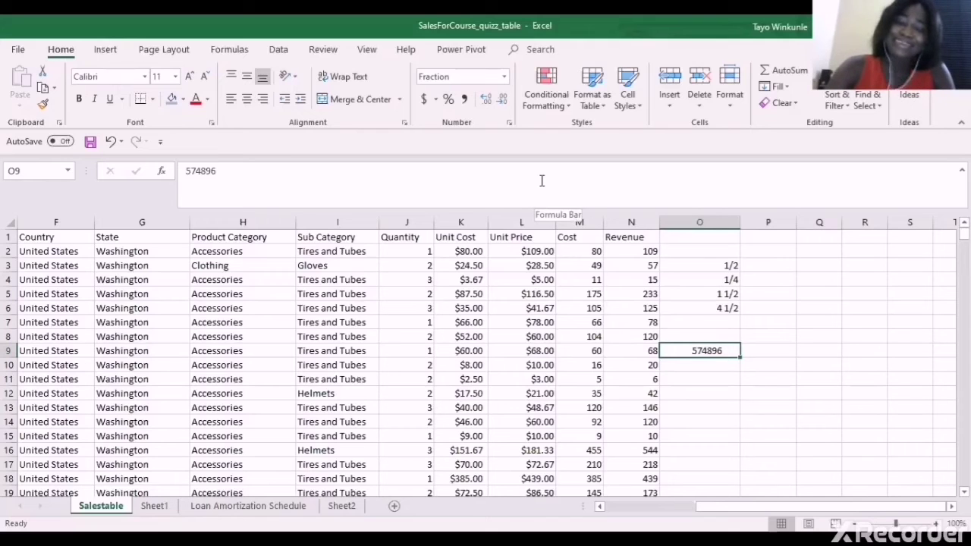
{"action": "left_click", "coordinate": [510, 123]}
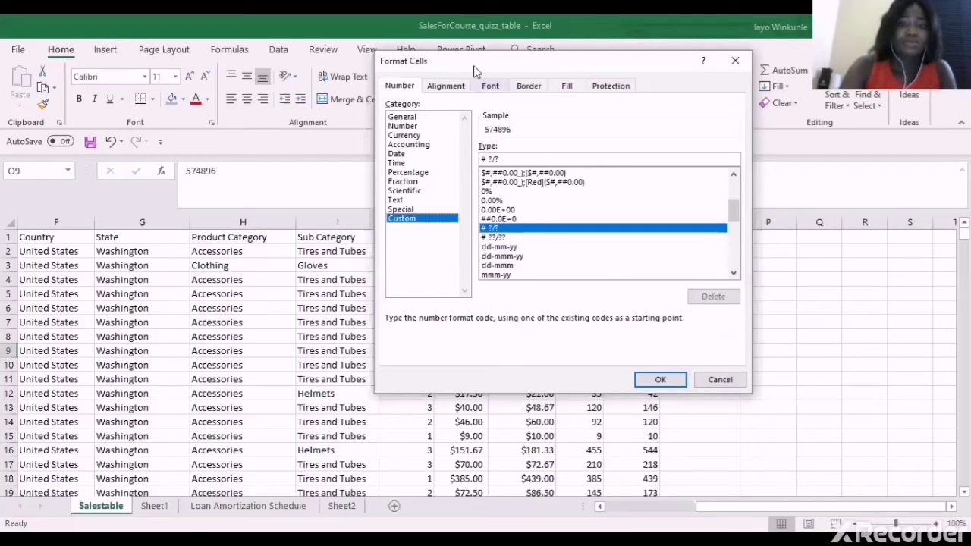
{"action": "left_click_drag", "start_coordinate": [474, 70], "coordinate": [335, 120]}
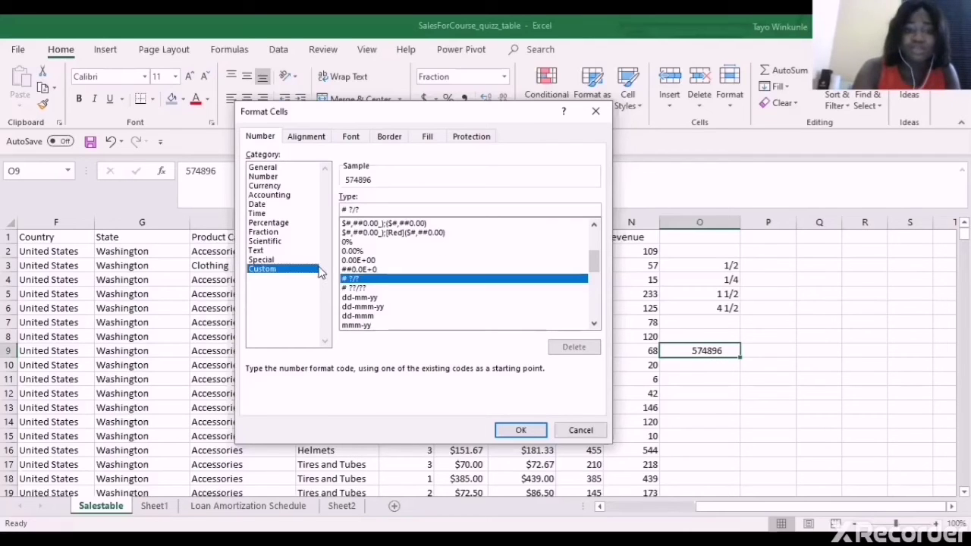
{"action": "double_click", "coordinate": [371, 207]}
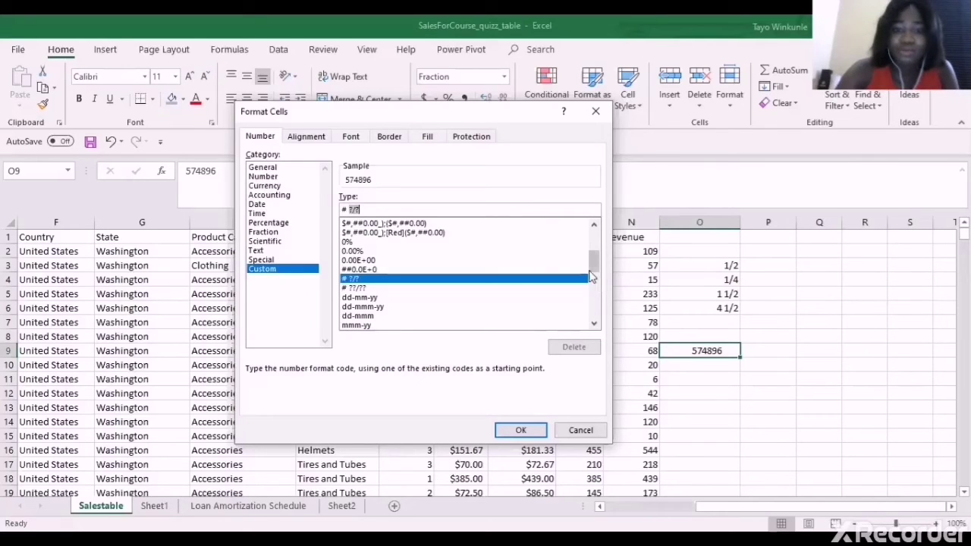
{"action": "left_click_drag", "start_coordinate": [593, 245], "coordinate": [589, 226]}
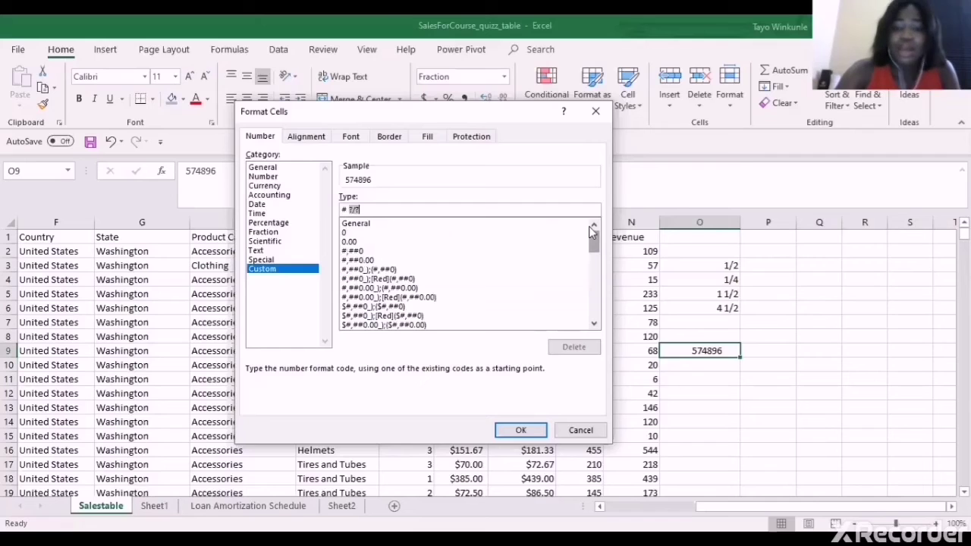
{"action": "left_click", "coordinate": [520, 224]}
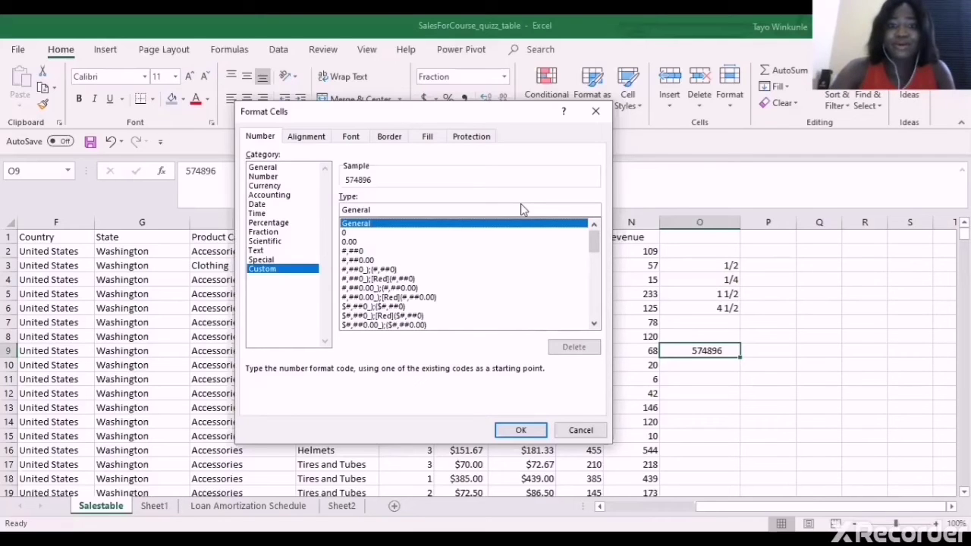
{"action": "double_click", "coordinate": [522, 209]}
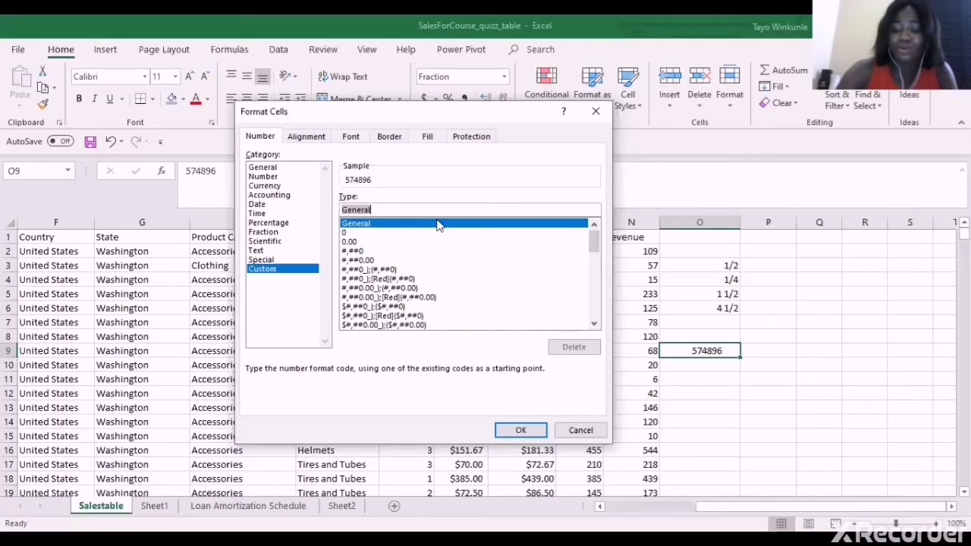
{"action": "type", "text": "000"}
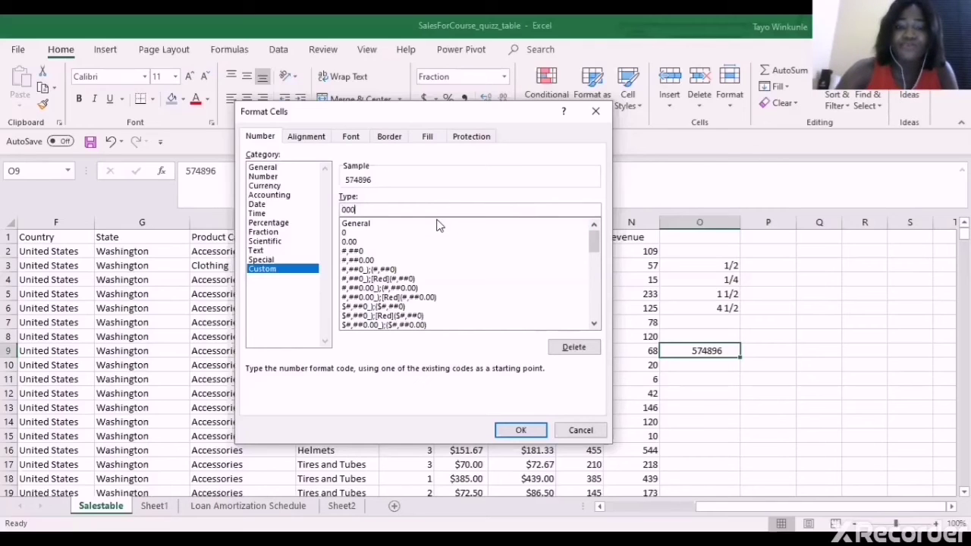
{"action": "type", "text": "000000"}
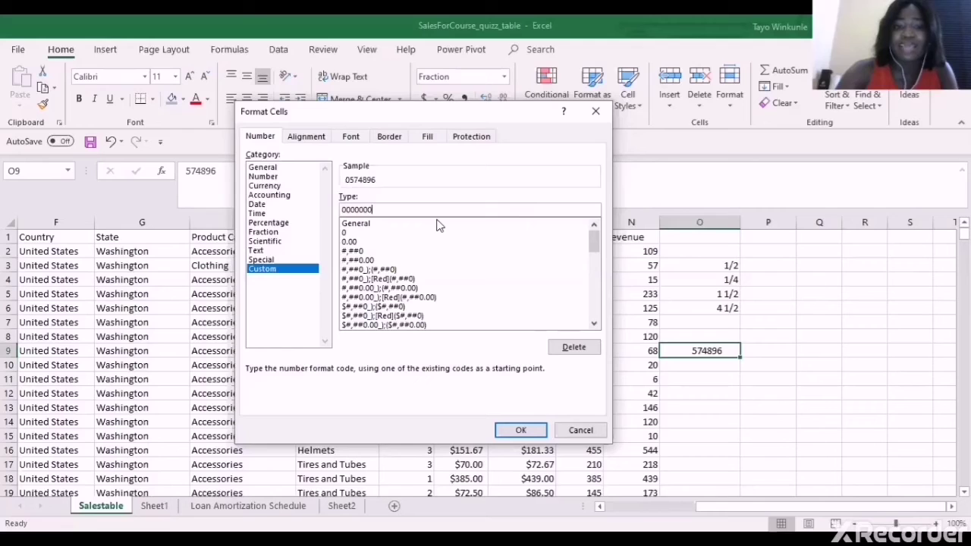
{"action": "type", "text": "0"}
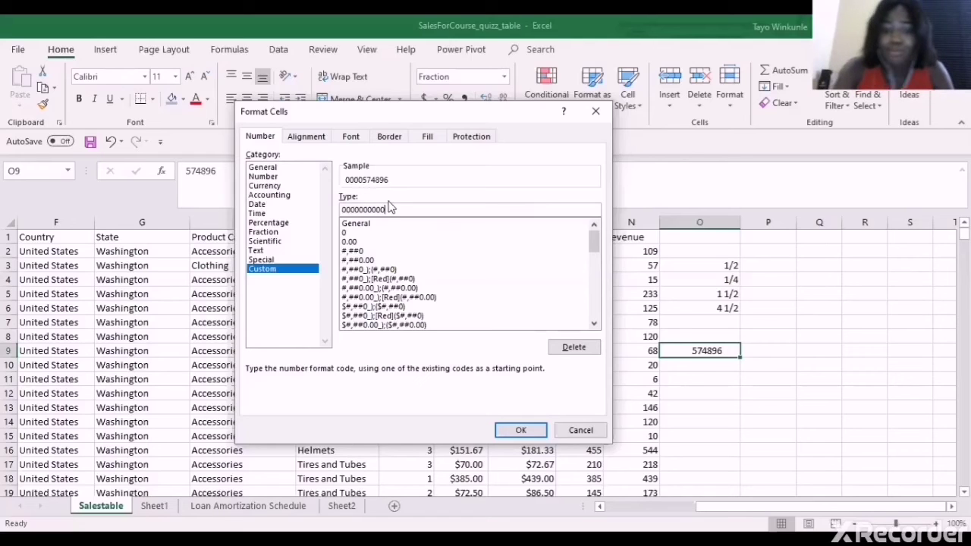
{"action": "left_click", "coordinate": [506, 431]}
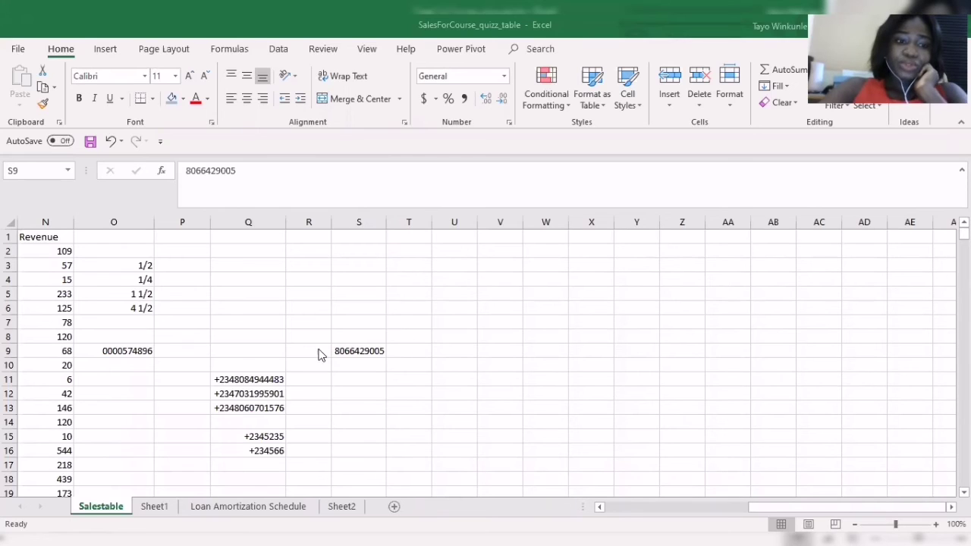
Clear the phone-style test numbers from Q11:Q16
{"action": "left_click", "coordinate": [268, 377]}
{"action": "left_click_drag", "start_coordinate": [268, 377], "coordinate": [275, 423]}
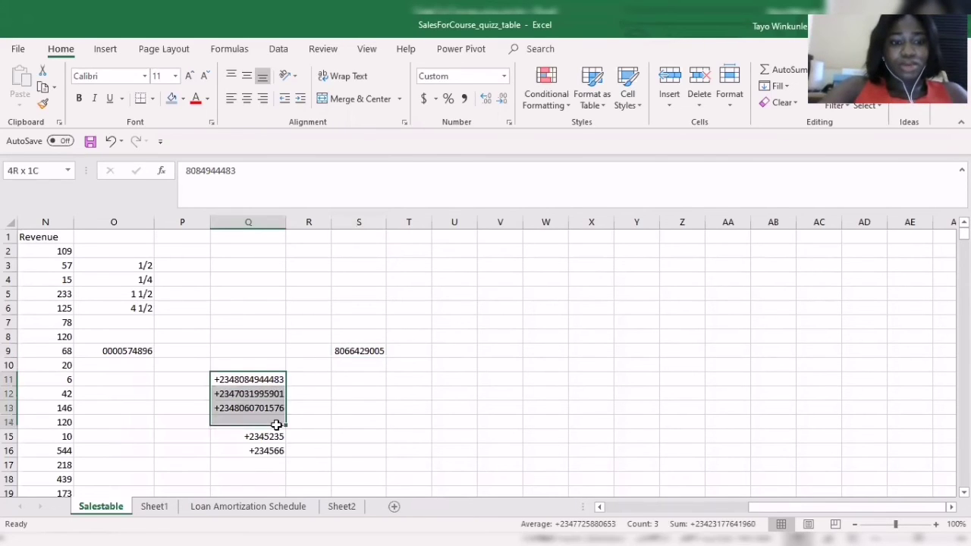
{"action": "key", "text": "shift+Down"}
{"action": "key", "text": "shift+Down"}
{"action": "key", "text": "BackSpace"}
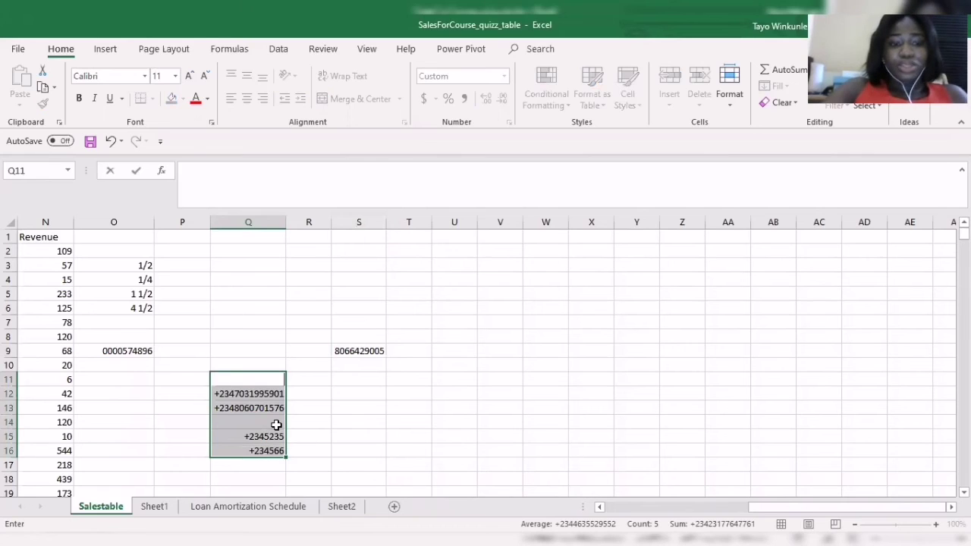
{"action": "left_click", "coordinate": [318, 410]}
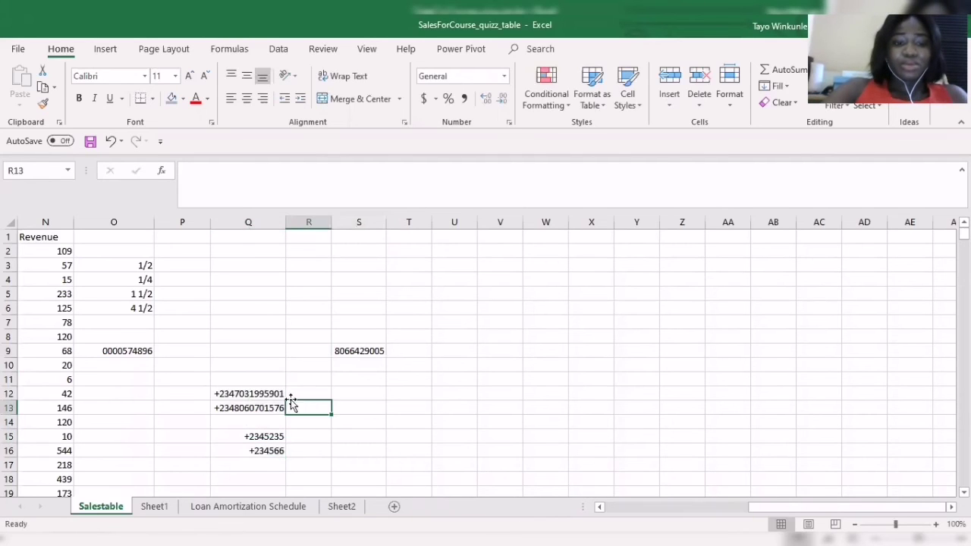
{"action": "left_click_drag", "start_coordinate": [277, 395], "coordinate": [278, 423]}
{"action": "key", "text": "shift+Down"}
{"action": "key", "text": "shift+Down"}
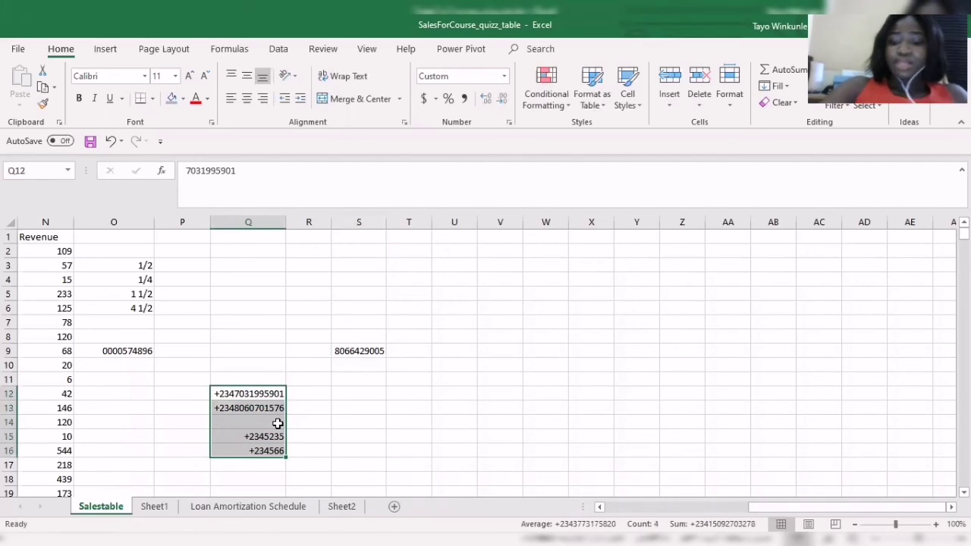
{"action": "key", "text": "Delete"}
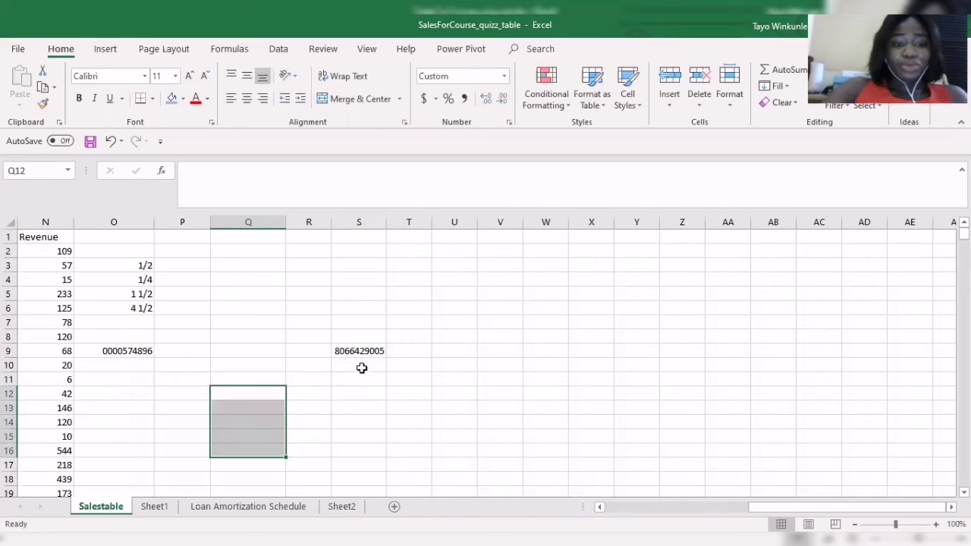
Erase the phone-style number in S9, leaving that cell empty
{"action": "left_click", "coordinate": [374, 352]}
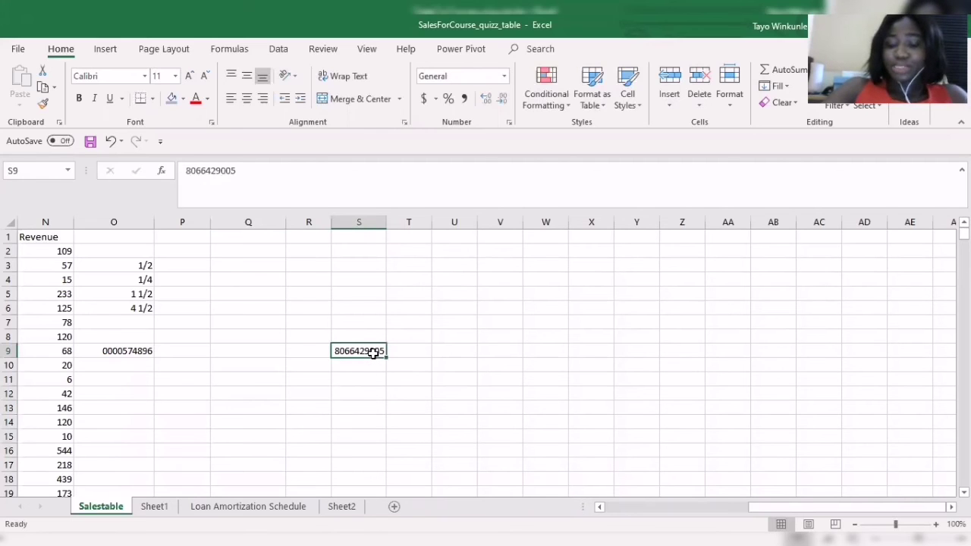
{"action": "key", "text": "BackSpace"}
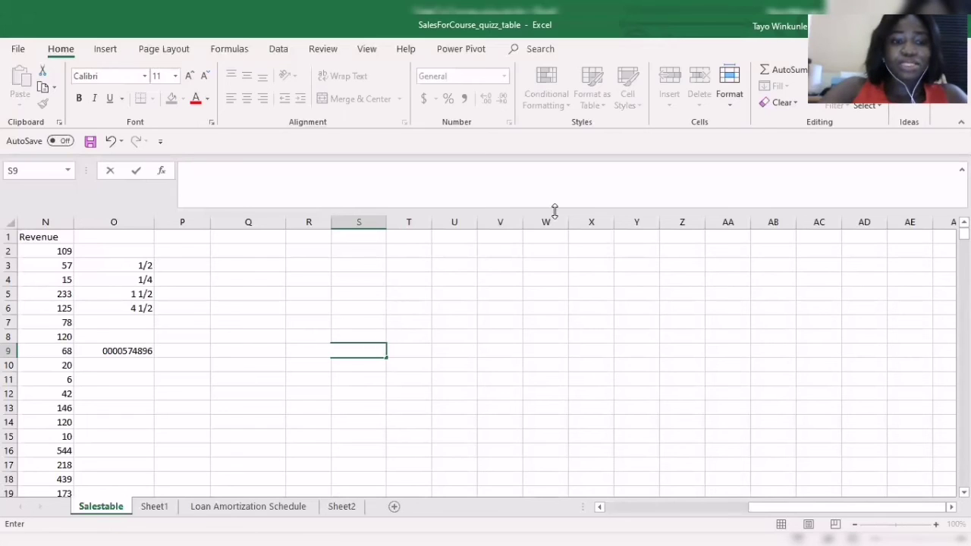
{"action": "left_click", "coordinate": [518, 327]}
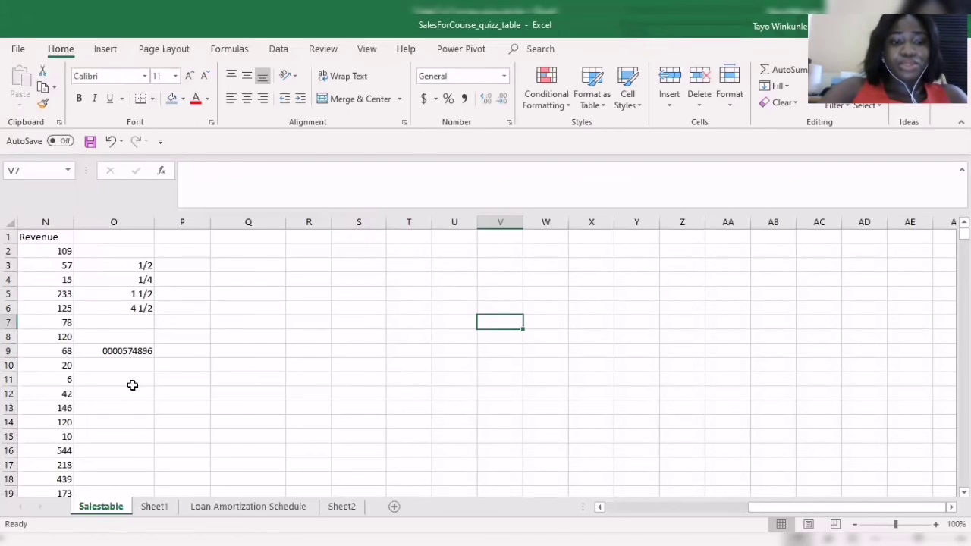
{"action": "left_click", "coordinate": [132, 385]}
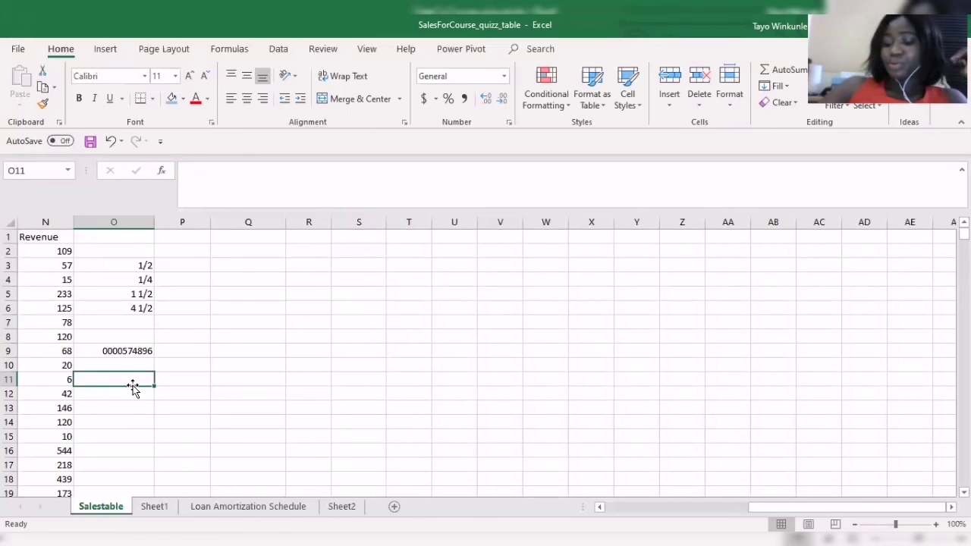
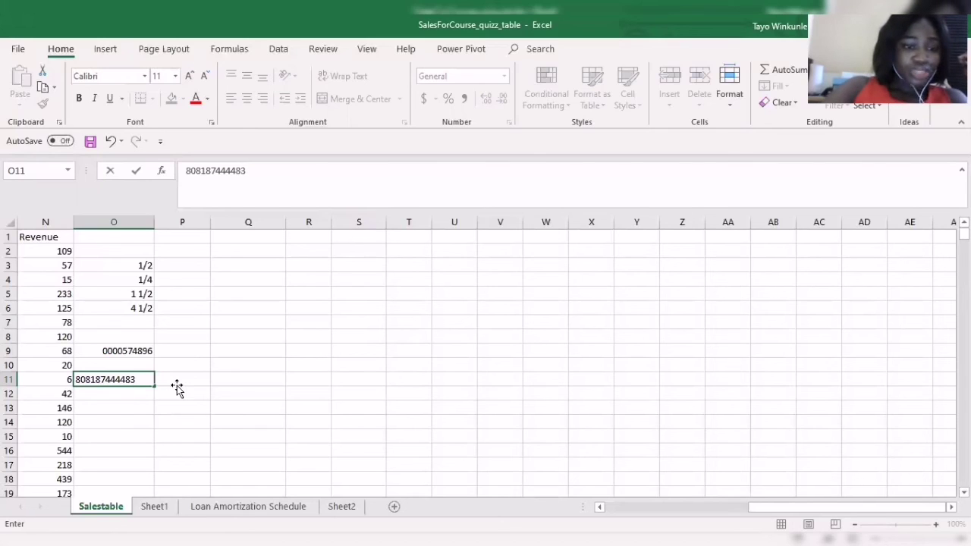
{"action": "key", "text": "Tab"}
{"action": "left_click", "coordinate": [144, 379]}
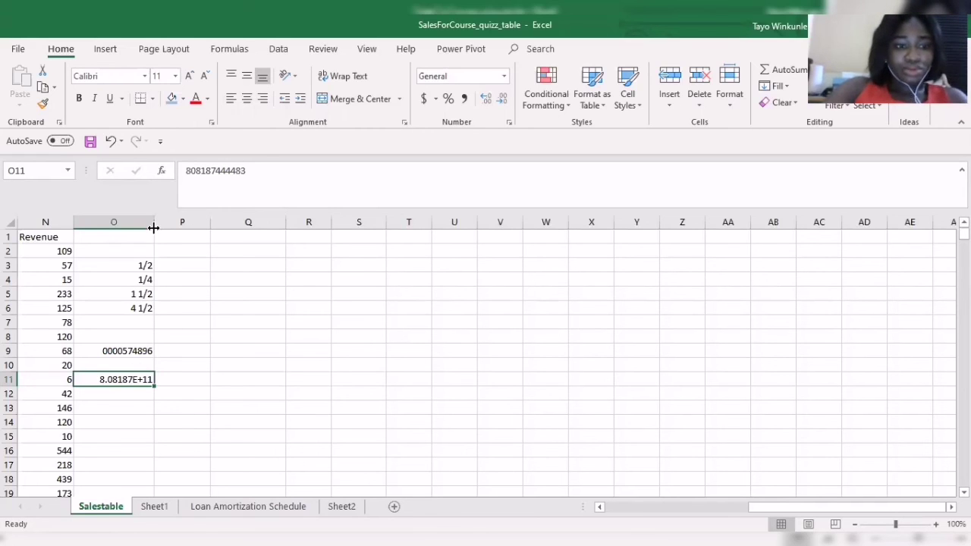
Autofit column O to its contents, showing 8.08187E+11 in O11
{"action": "double_click", "coordinate": [154, 222]}
{"action": "left_click", "coordinate": [165, 224]}
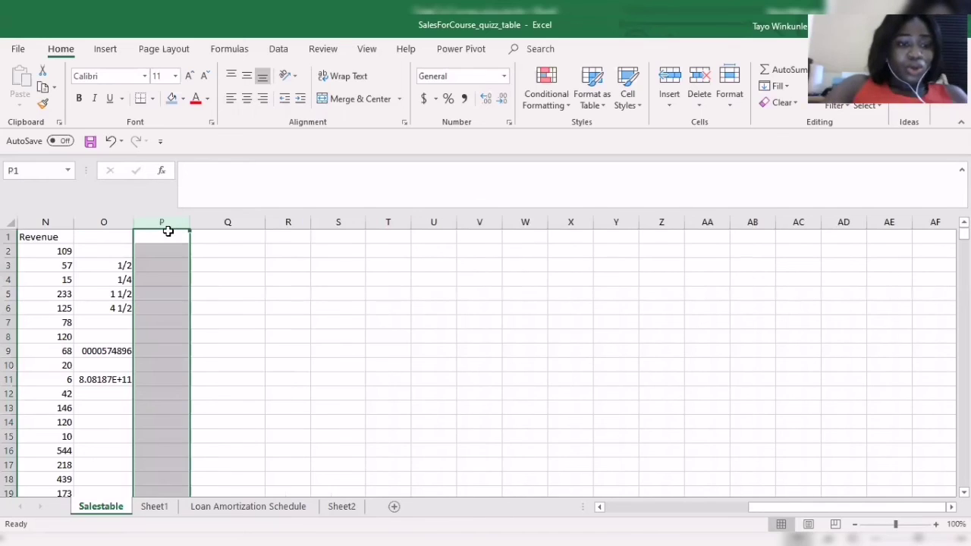
{"action": "left_click", "coordinate": [104, 380]}
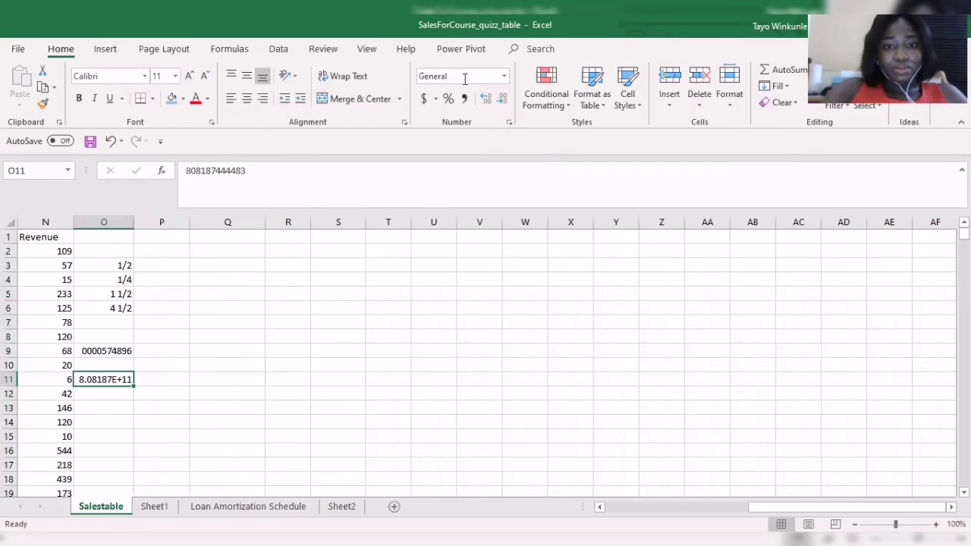
{"action": "left_click", "coordinate": [509, 124]}
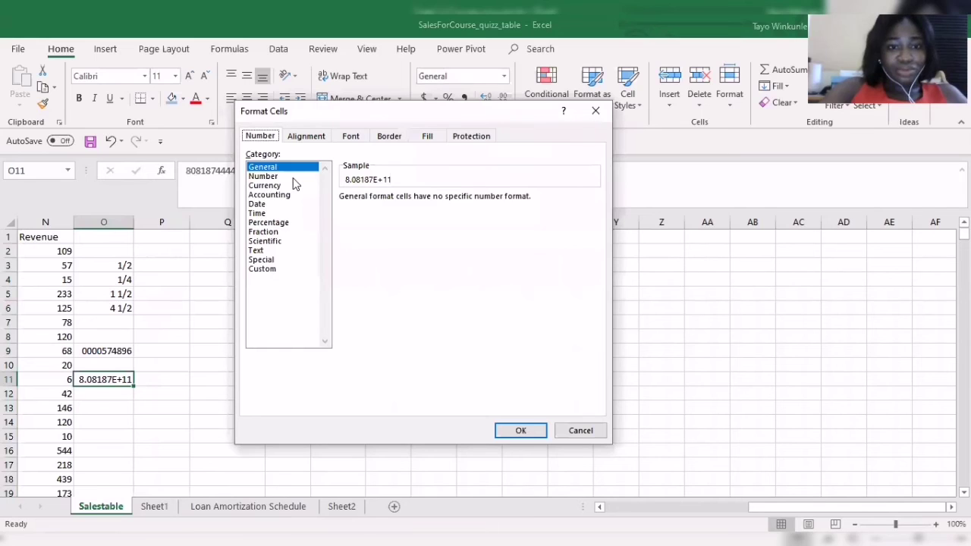
{"action": "left_click", "coordinate": [273, 176]}
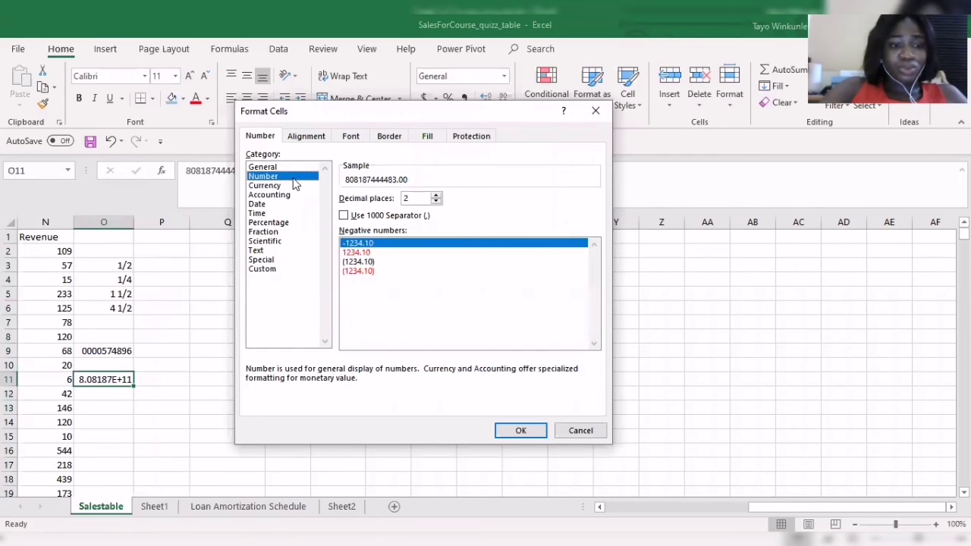
{"action": "double_click", "coordinate": [436, 195]}
{"action": "double_click", "coordinate": [436, 201]}
{"action": "double_click", "coordinate": [436, 201]}
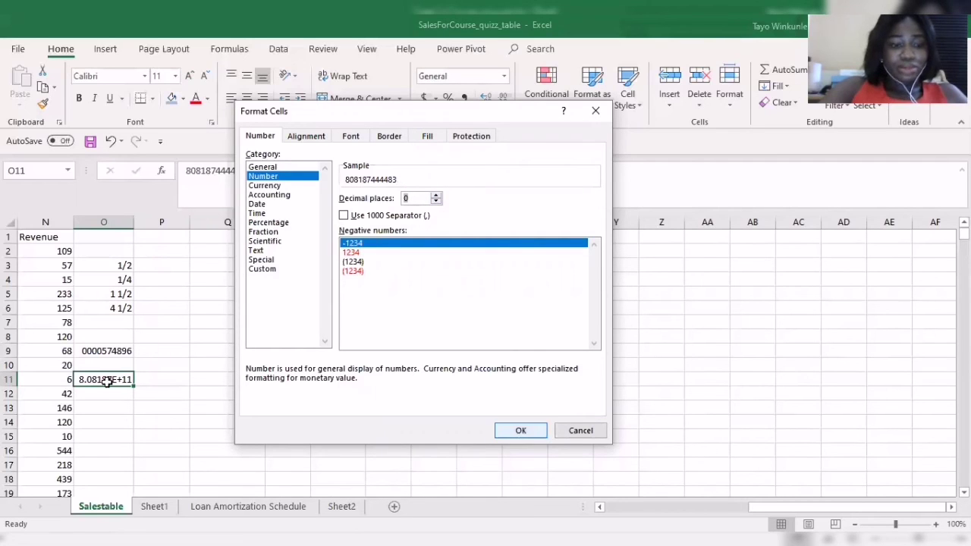
{"action": "key", "text": "Return"}
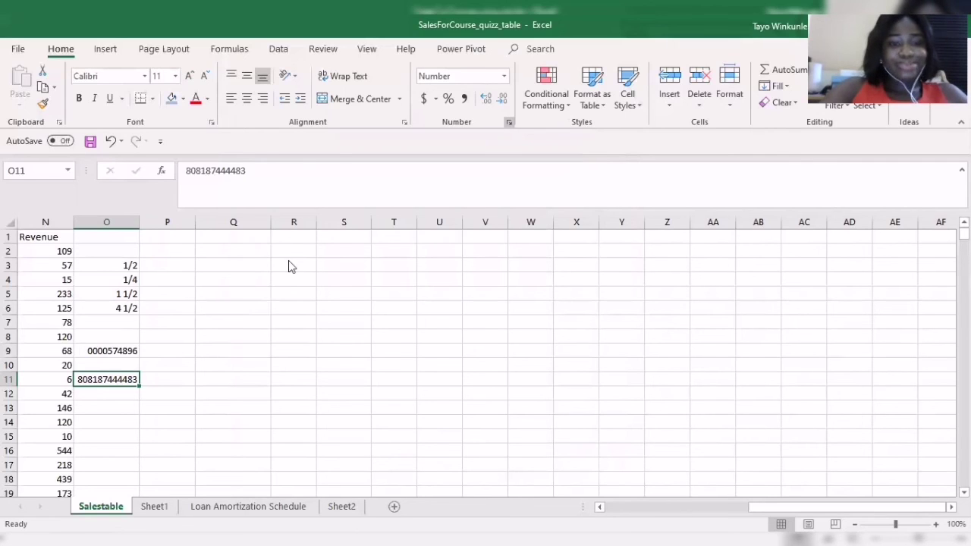
{"action": "key", "text": "ctrl+1"}
Apply the custom number format +2340 to O11
{"action": "left_click", "coordinate": [263, 270]}
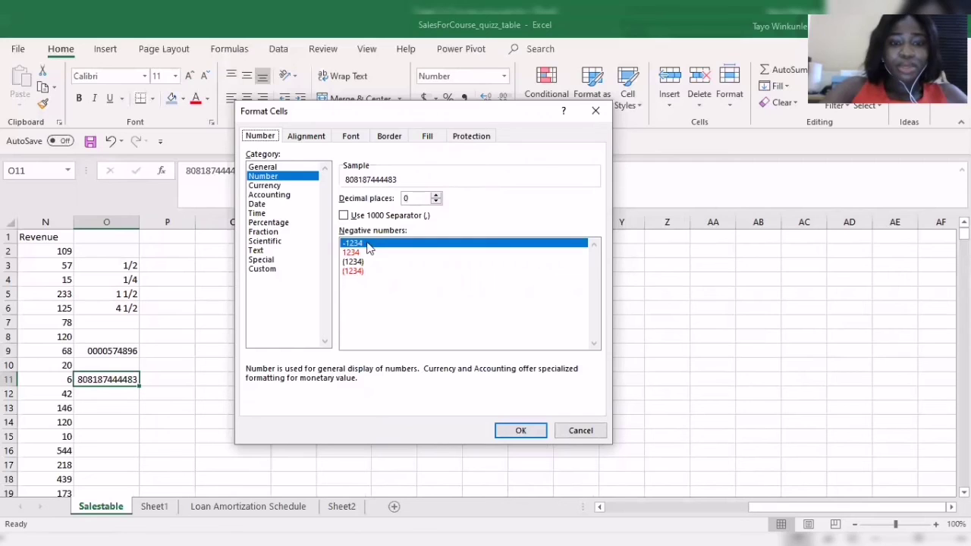
{"action": "left_click", "coordinate": [384, 225]}
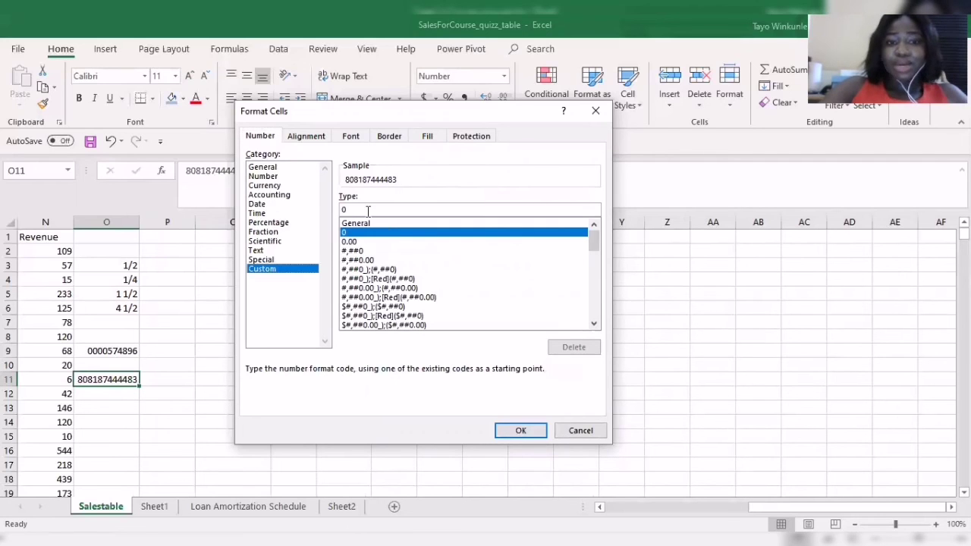
{"action": "double_click", "coordinate": [402, 209]}
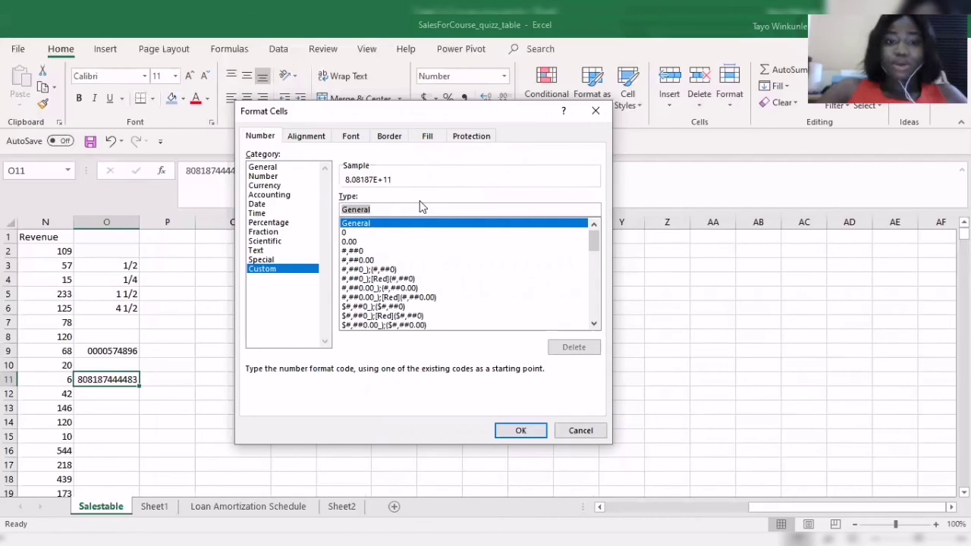
{"action": "type", "text": "+234"}
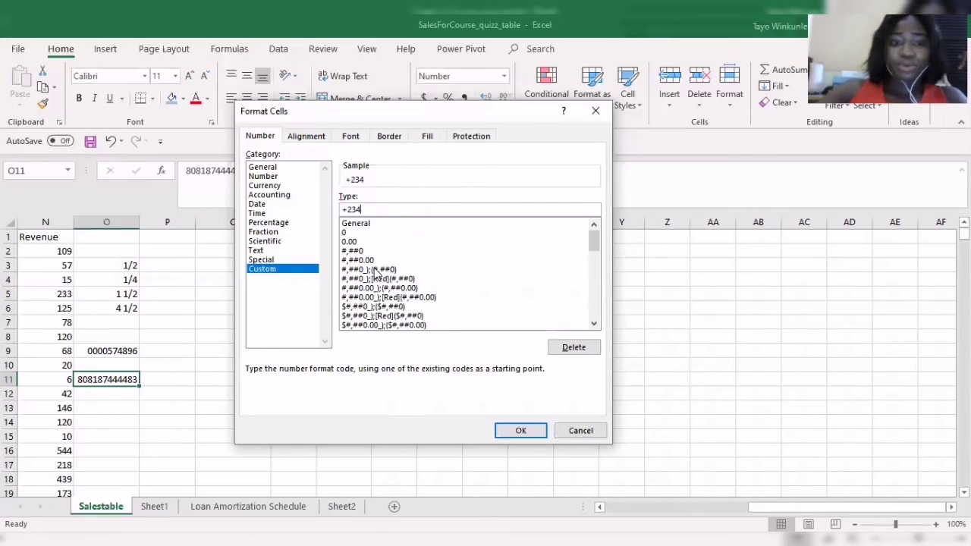
{"action": "type", "text": "0"}
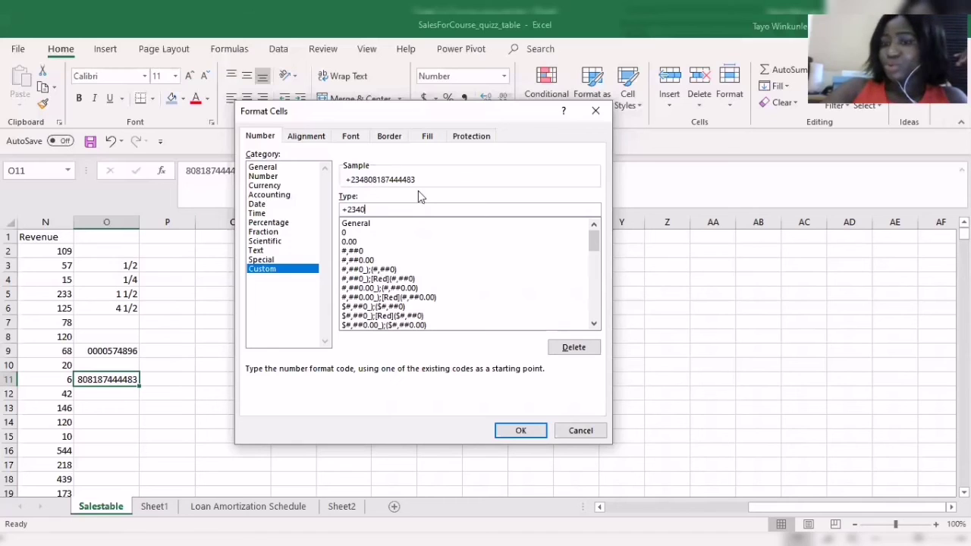
{"action": "left_click", "coordinate": [533, 430]}
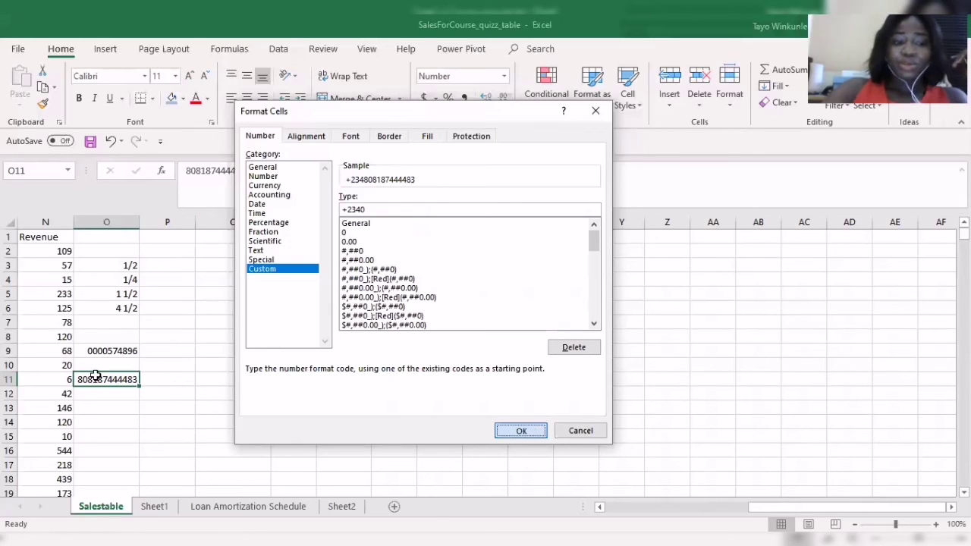
{"action": "left_click", "coordinate": [133, 396]}
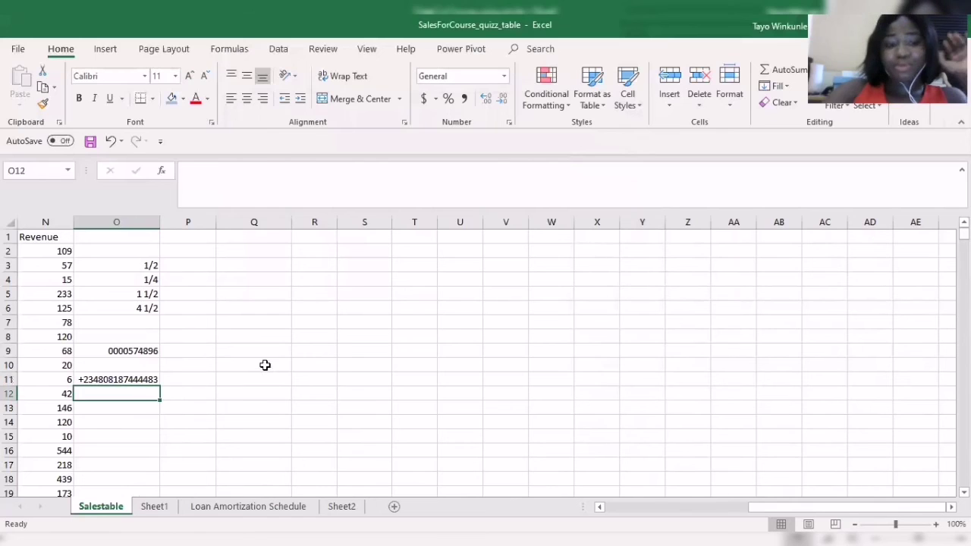
{"action": "left_click", "coordinate": [264, 365]}
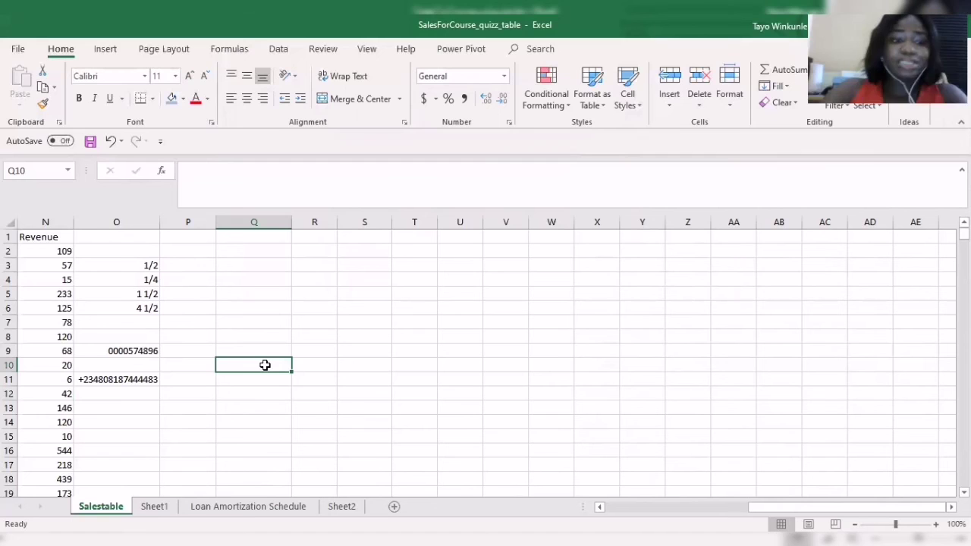
{"action": "left_click", "coordinate": [141, 381]}
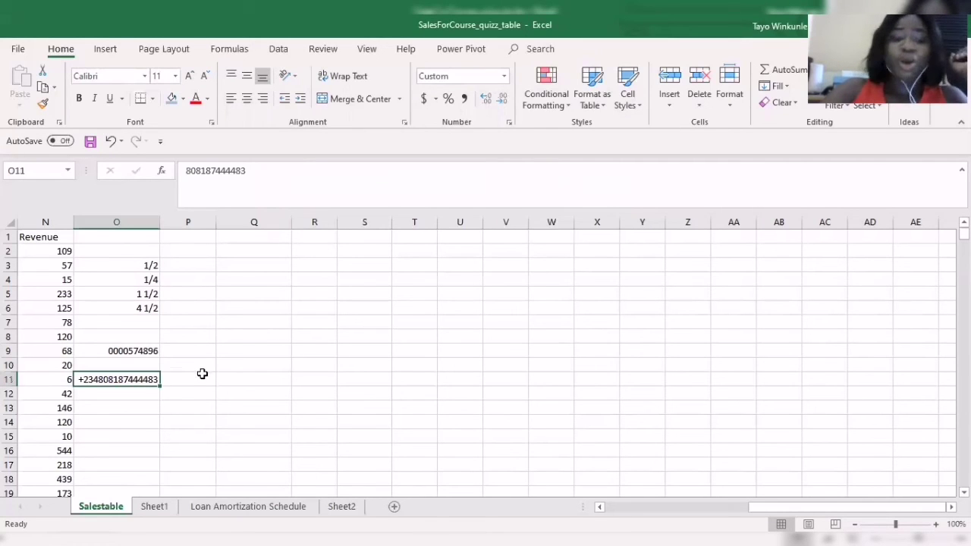